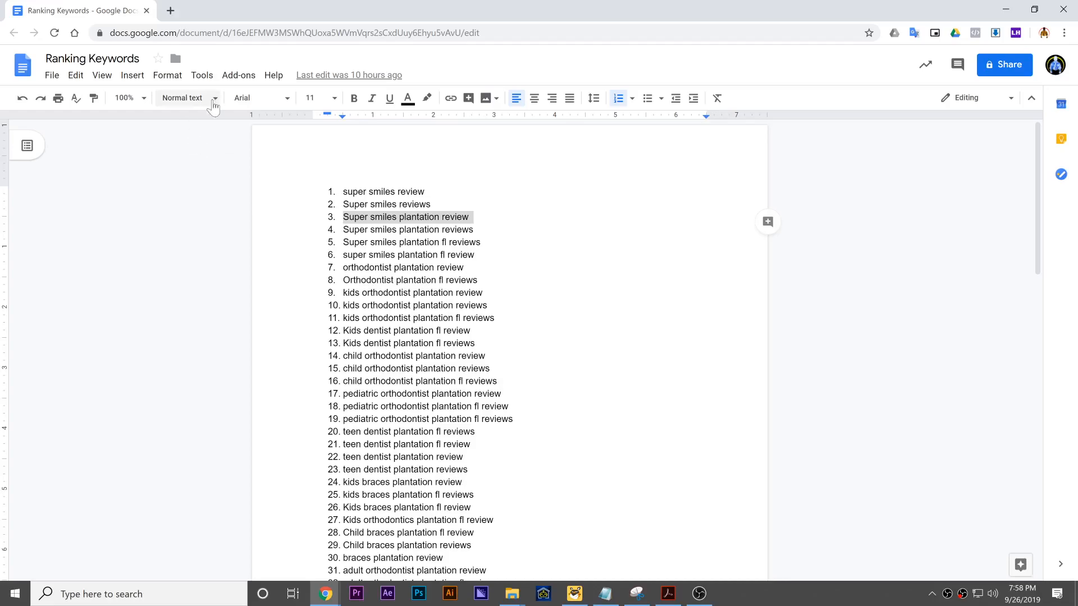
- Delete the text of the keyword at number 47 and remove its empty list line
left_click(439, 407)
left_click_drag(1038, 219, 1031, 434)
double_click(353, 317)
key("BackSpace")
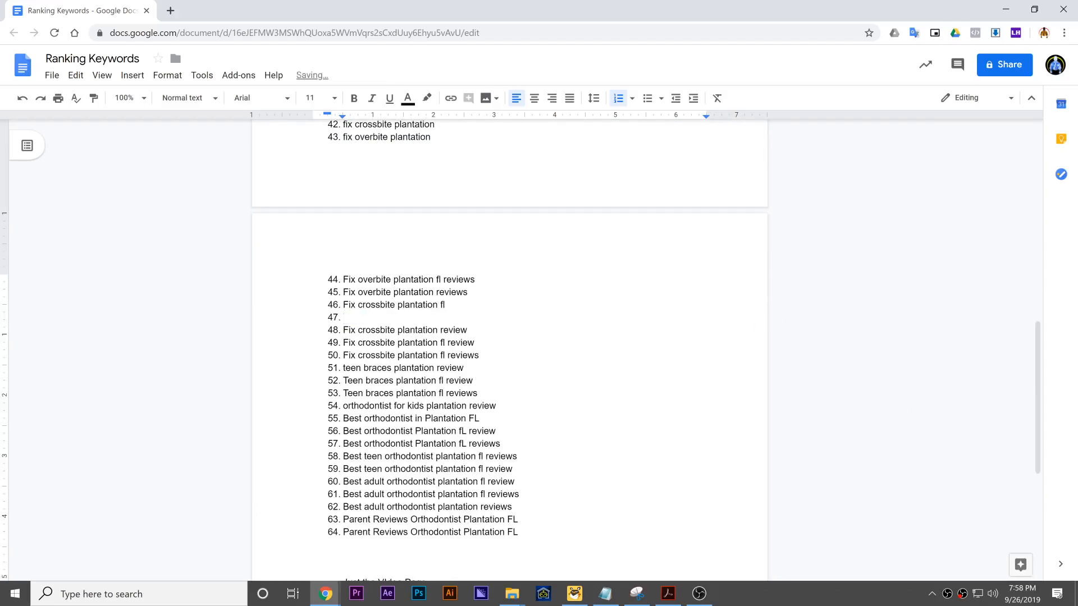
key("Delete")
- Copy the entire numbered keyword list into column A of a new Google Sheets spreadsheet, starting at A1
left_click_drag(518, 519, 341, 173)
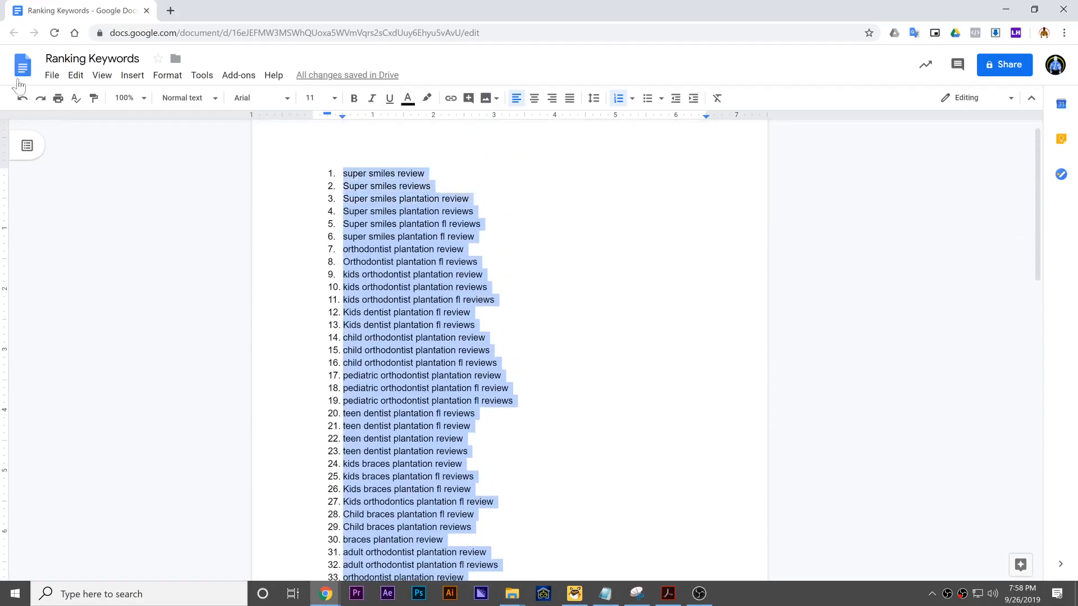
left_click(51, 75)
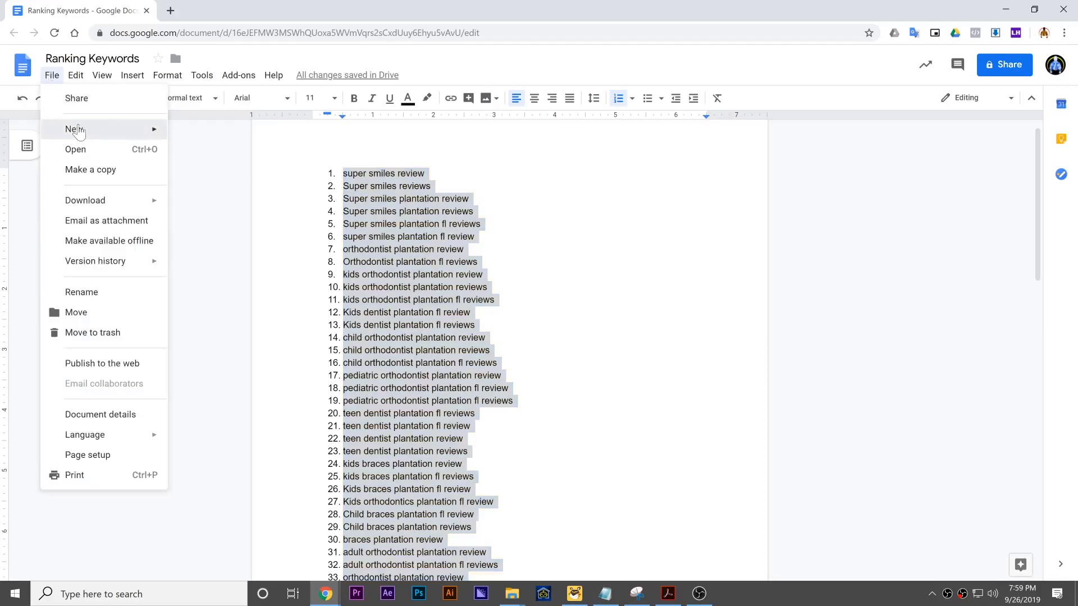
mouse_move(78, 130)
left_click(235, 150)
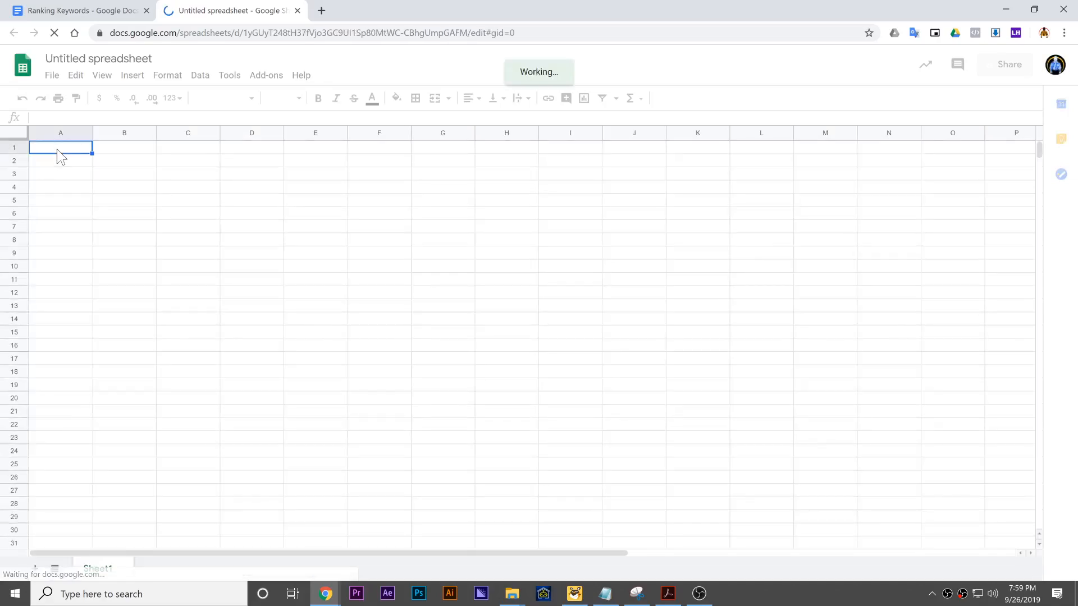
key("ctrl+v")
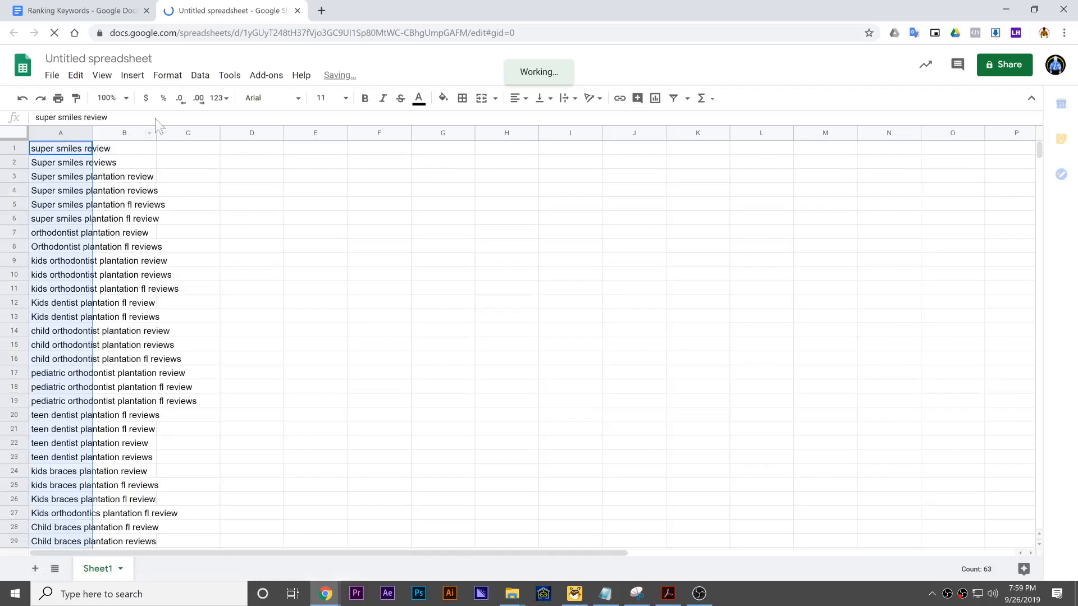
- Search Google for the keyword in A1 in a new browser tab and copy the results URL through the search query
left_click(68, 147)
key("ctrl+c")
left_click(321, 12)
key("ctrl+v")
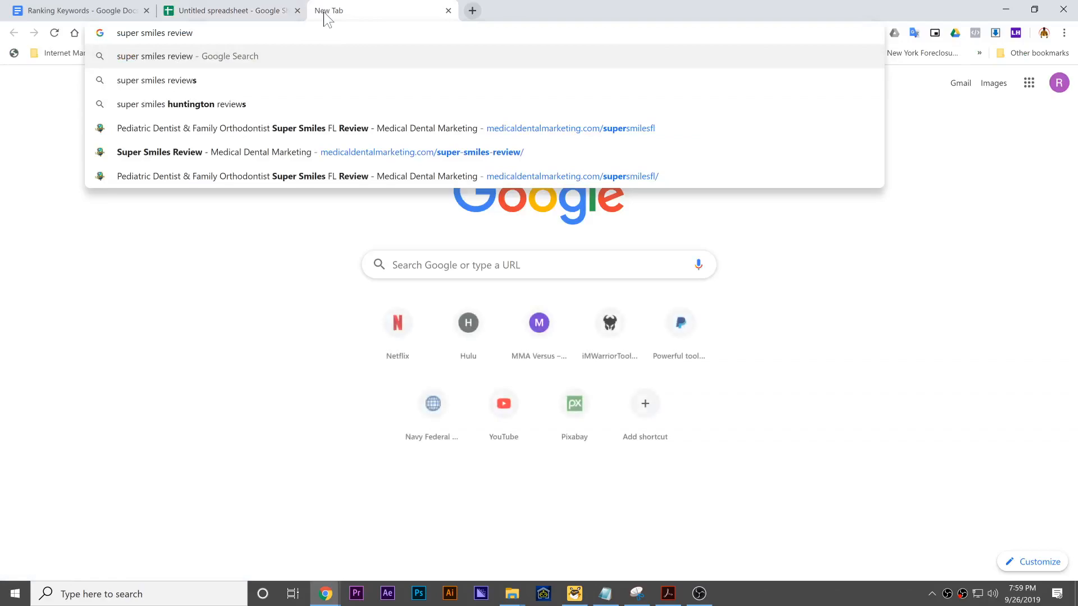
key("Return")
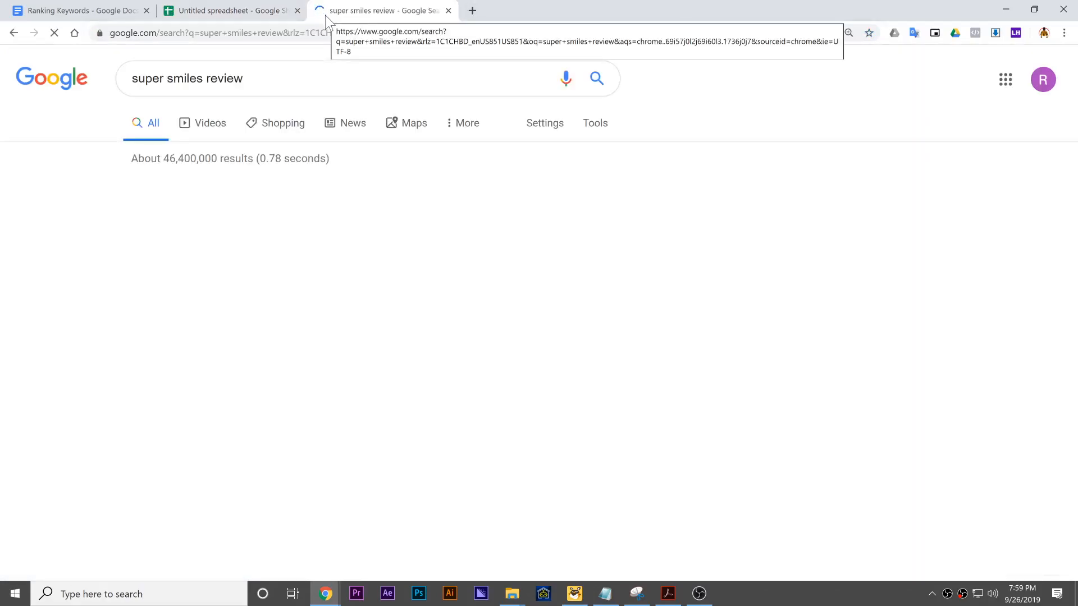
left_click_drag(282, 32, 120, 33)
left_click(247, 11)
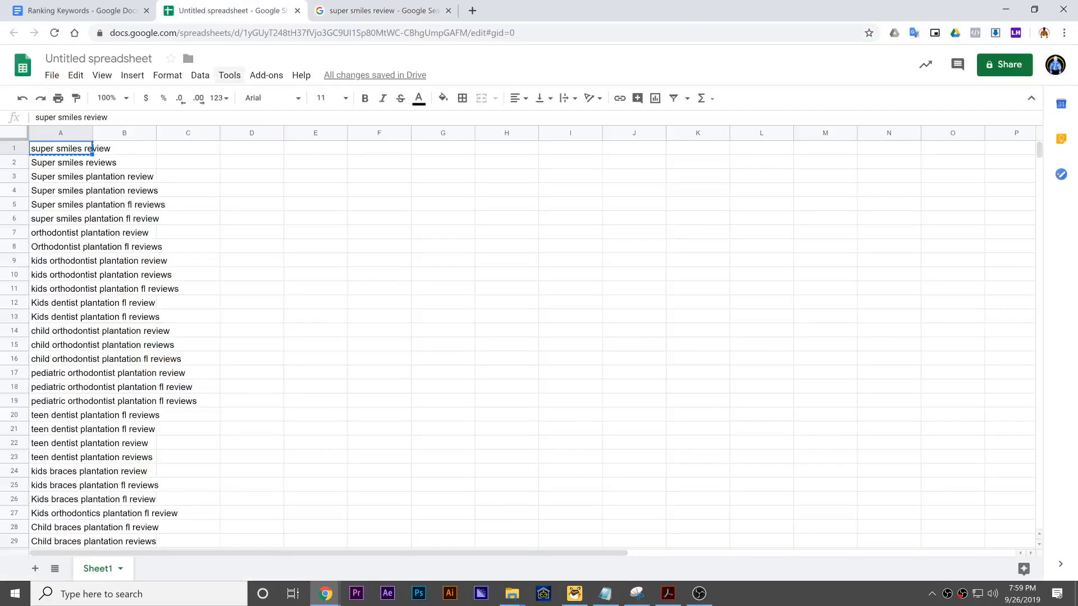
left_click(132, 152)
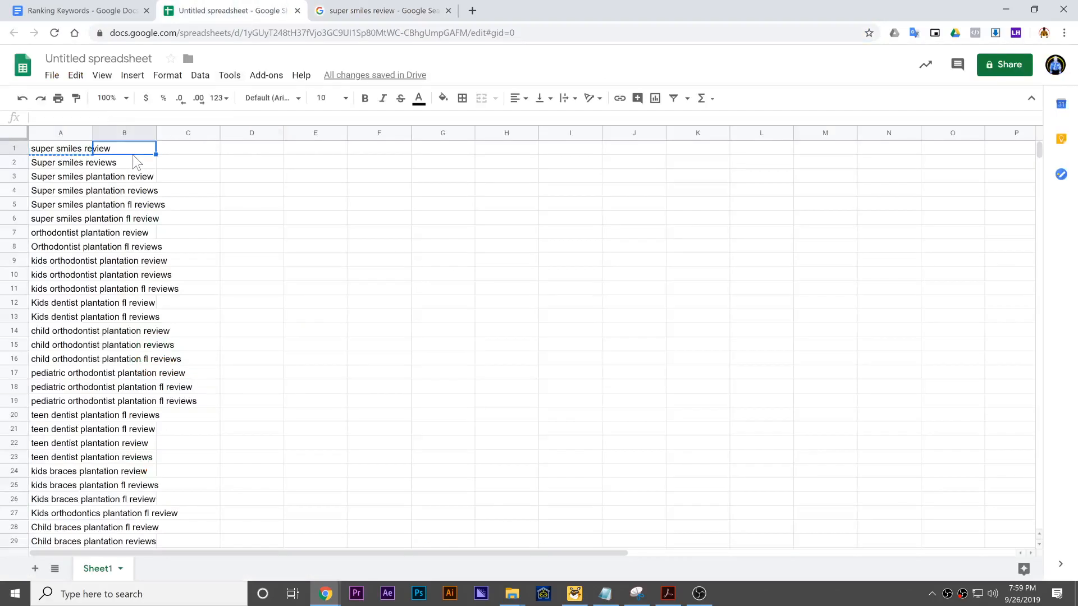
type("=conc")
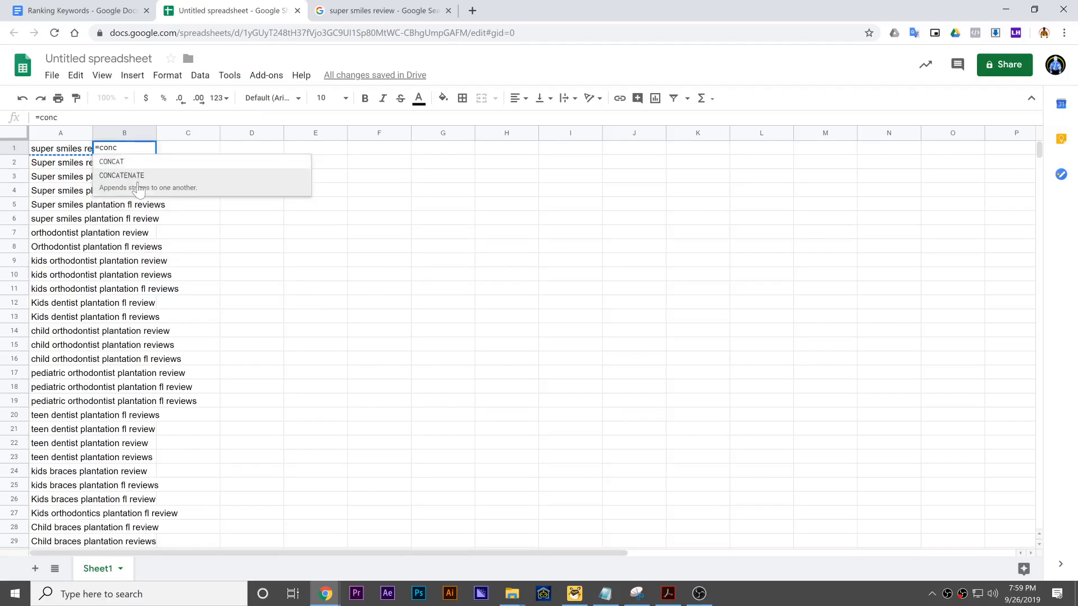
left_click(133, 188)
type("\"")
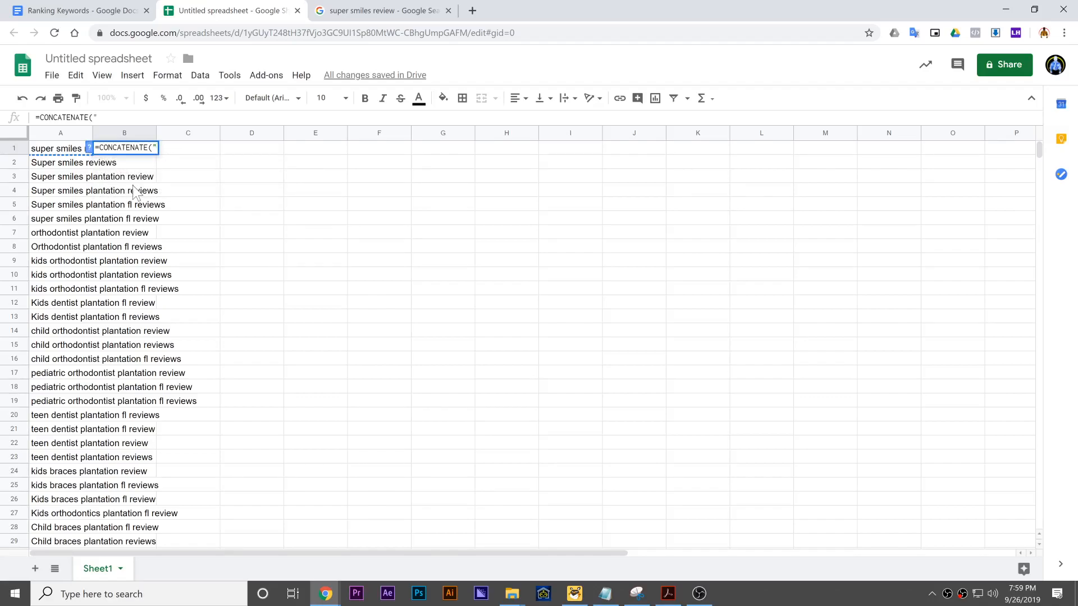
key("ctrl+v")
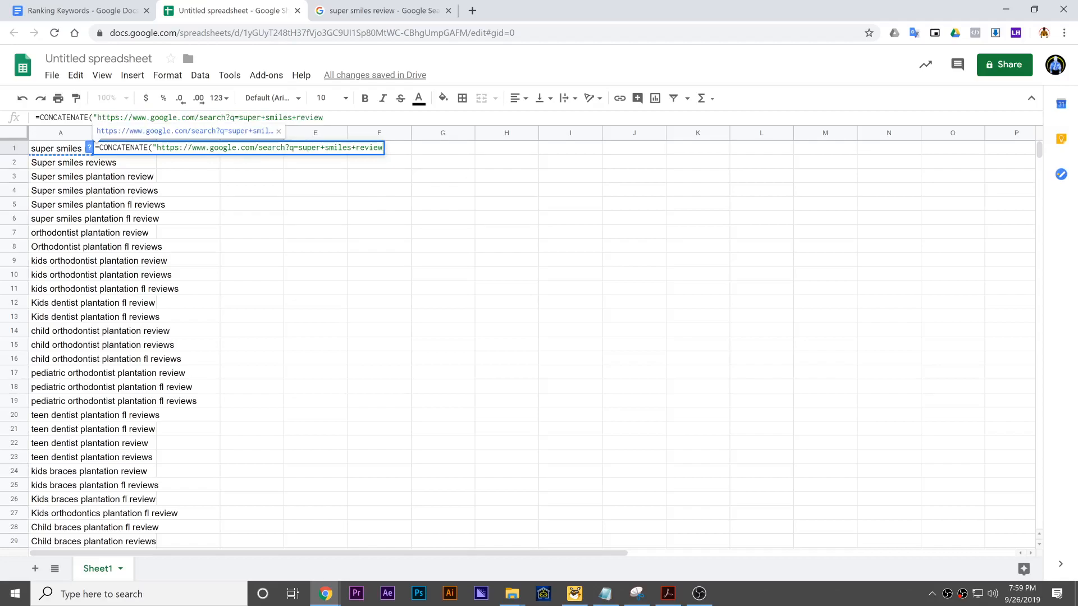
left_click_drag(310, 148, 405, 153)
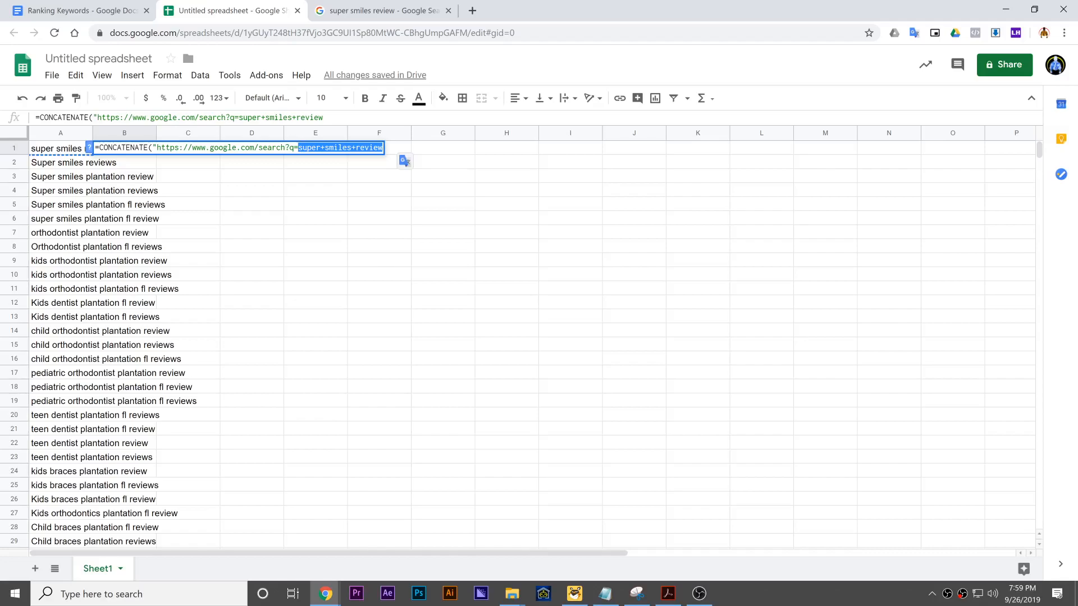
type("\"")
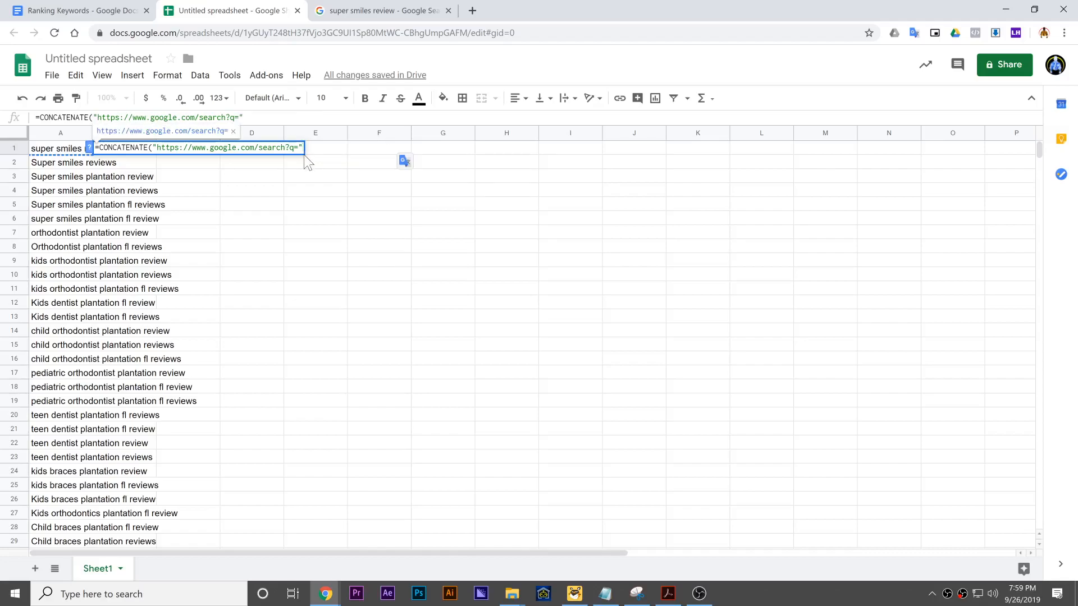
type(",subs")
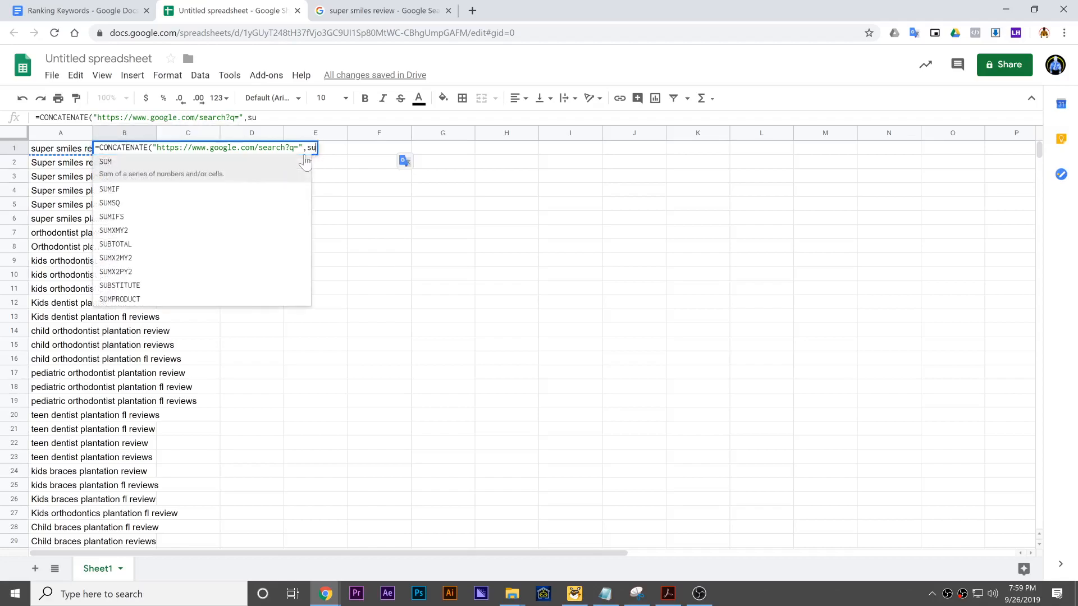
- Add a nested SUBSTITUTE function as the second CONCATENATE argument, with A1 as the text to search
left_click(269, 168)
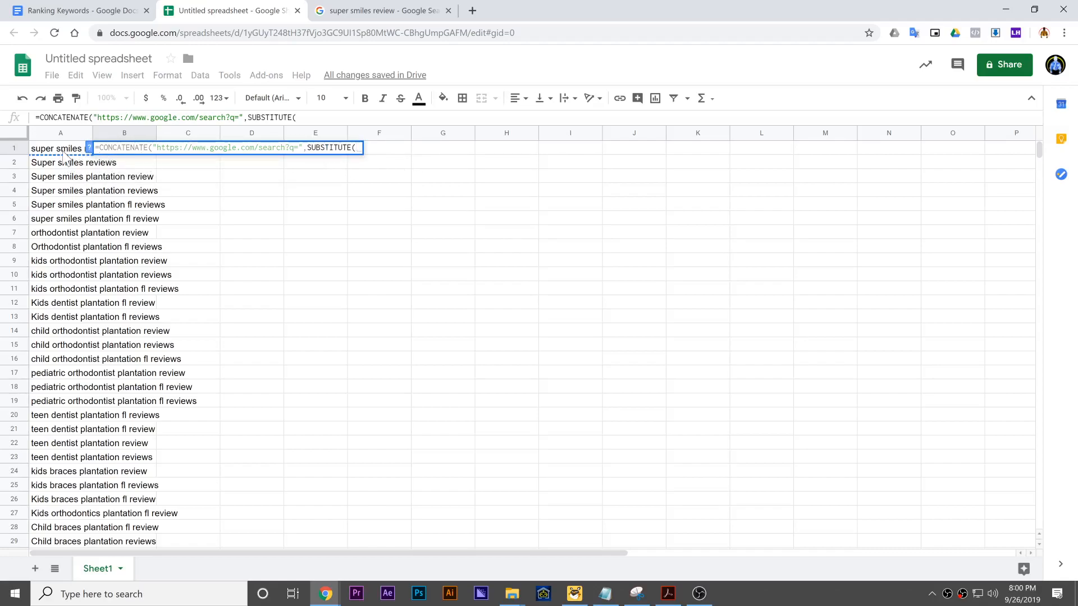
left_click(66, 152)
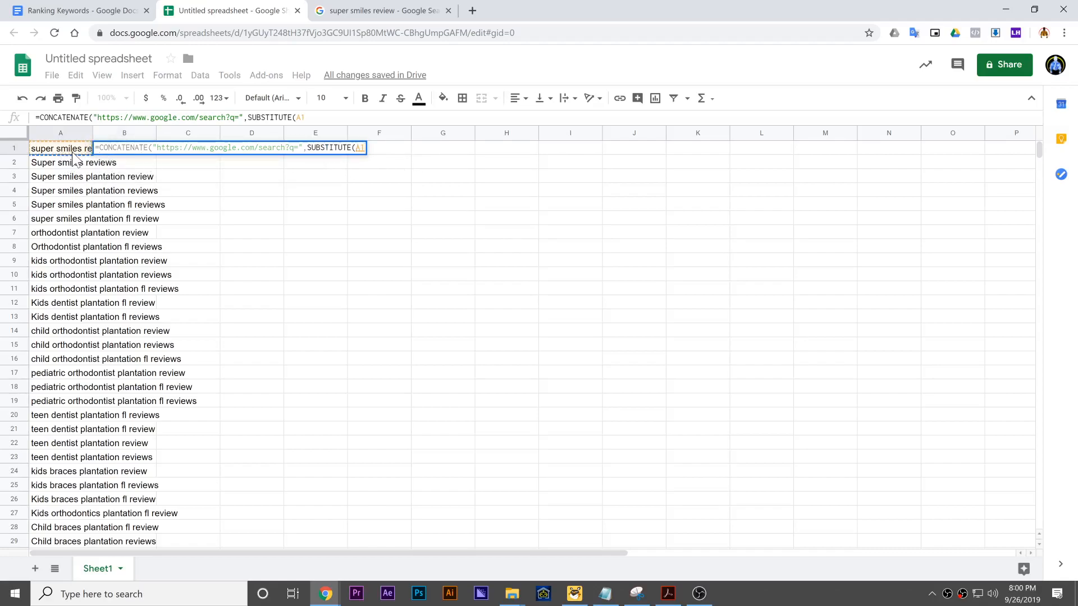
type(",")
left_click(89, 148)
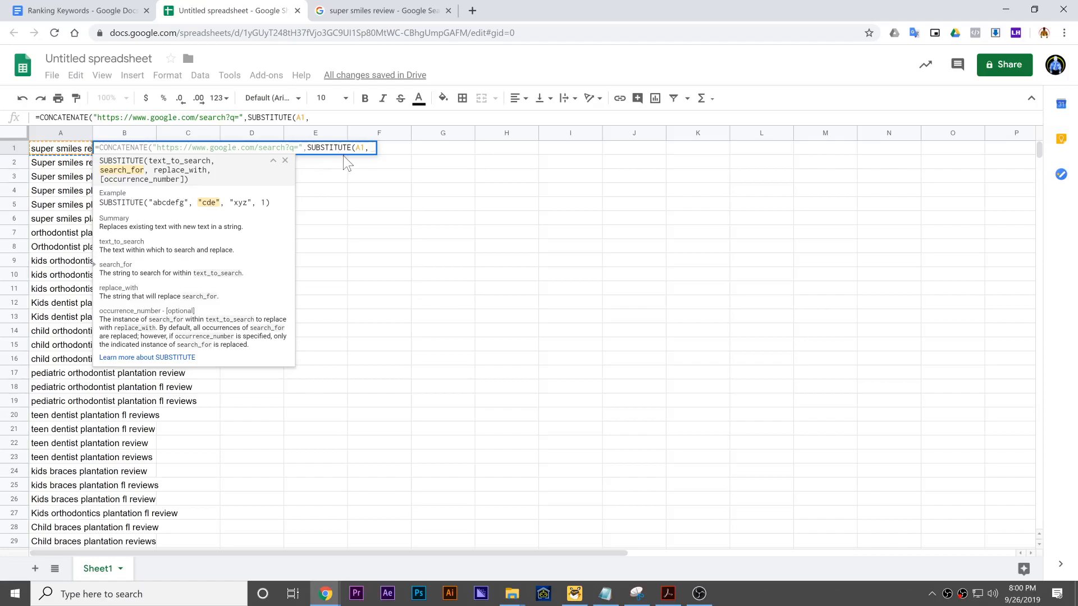
- Make SUBSTITUTE replace " " with "+", then close both functions and enter the formula in B1
type("\" \"")
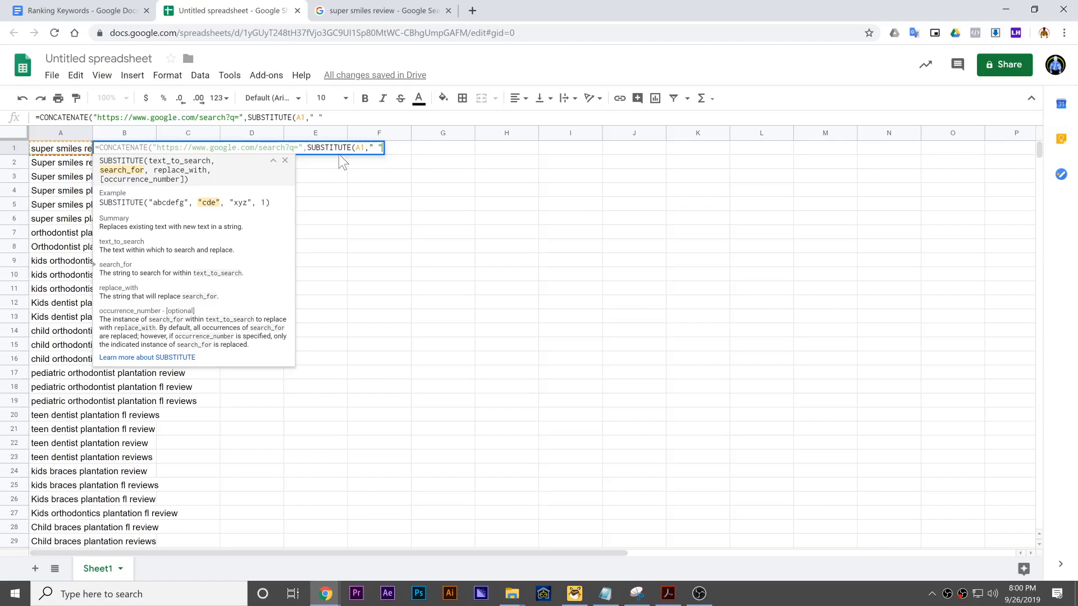
type(",")
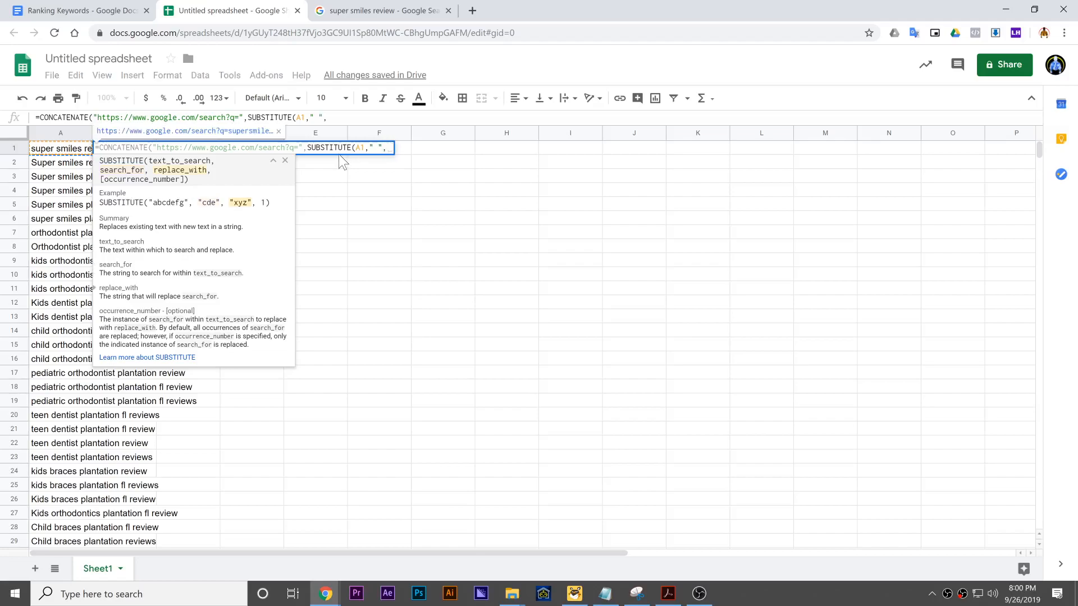
type("\"+")
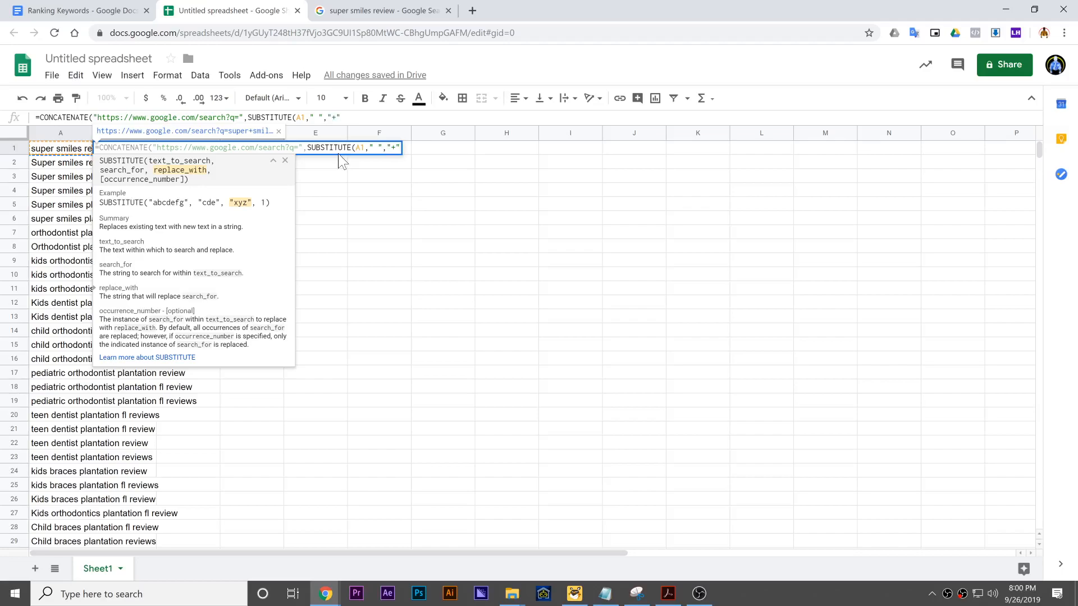
type("\")")
type(")")
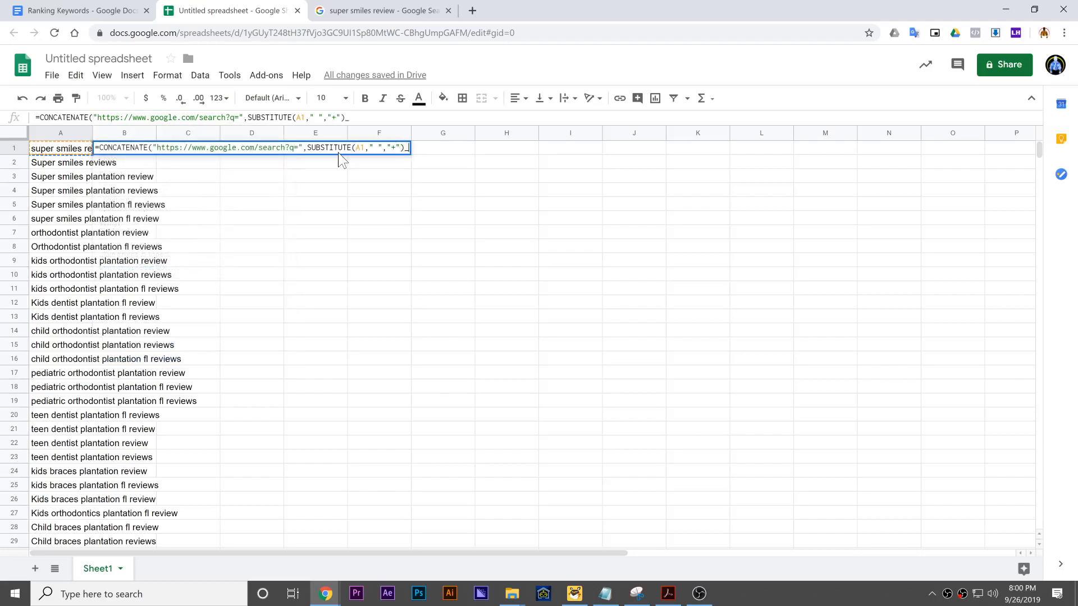
key("Return")
- Remove the stray underscore before the final parenthesis of the B1 formula and re-enter it
left_click(139, 150)
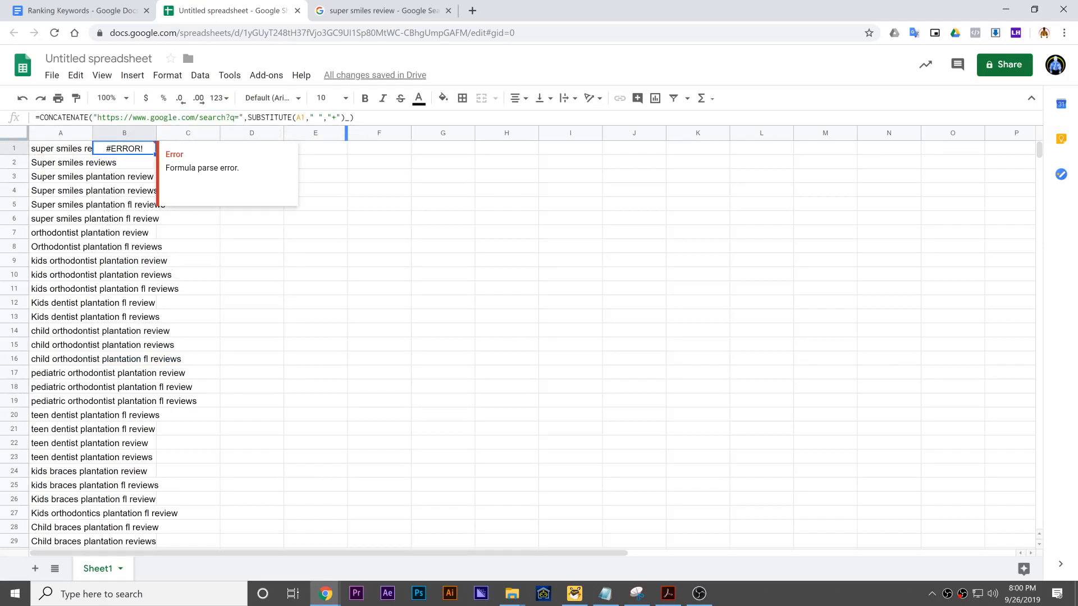
left_click(349, 118)
key("BackSpace")
key("Return")
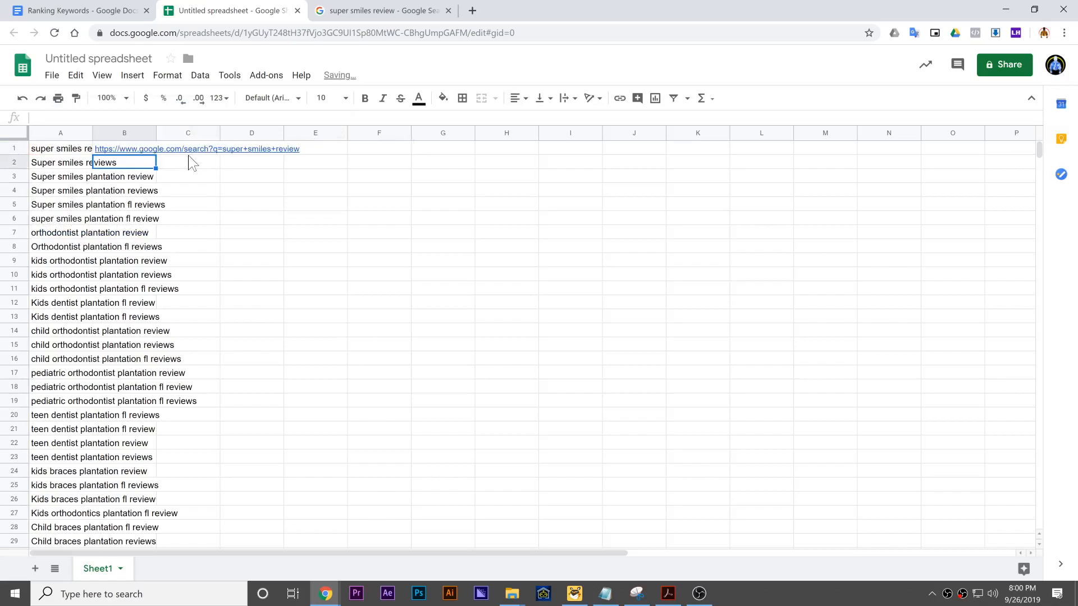
- Open the search link generated in B1 to test it, and return to the spreadsheet
left_click(149, 152)
left_click(142, 163)
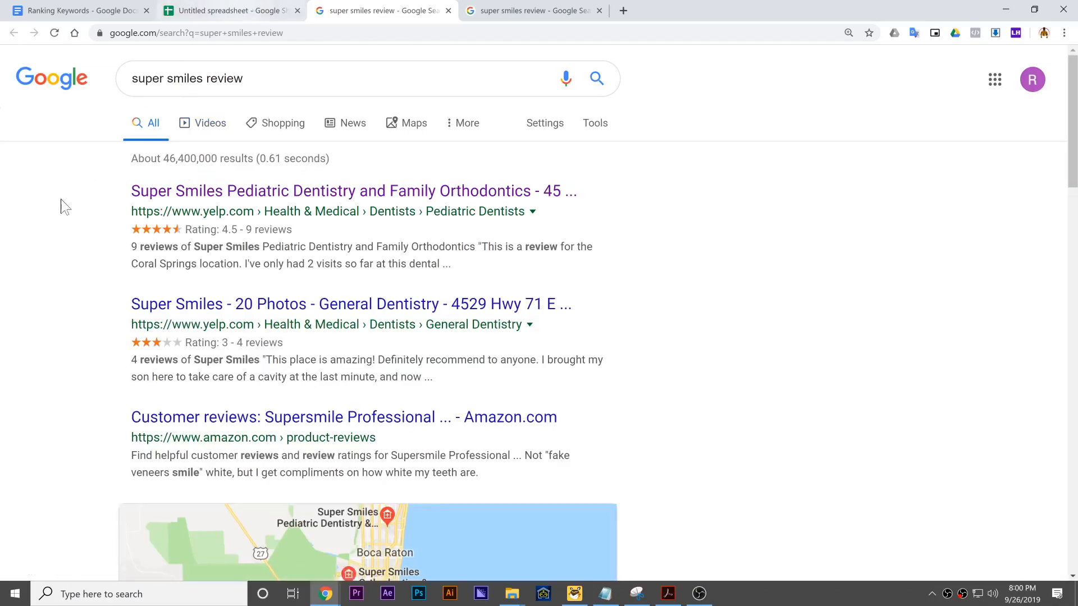
left_click(233, 10)
left_click(217, 251)
- Fill the B1 formula down column B for every keyword in column A
left_click(150, 150)
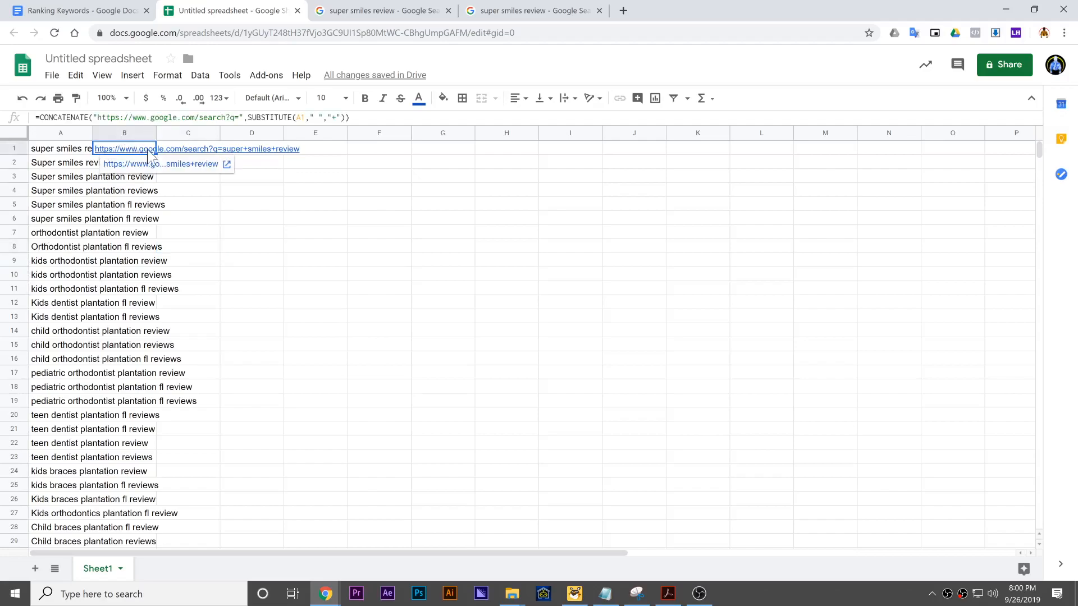
left_click_drag(155, 154, 149, 219)
left_click(231, 366)
left_click_drag(135, 354, 196, 100)
left_click(533, 321)
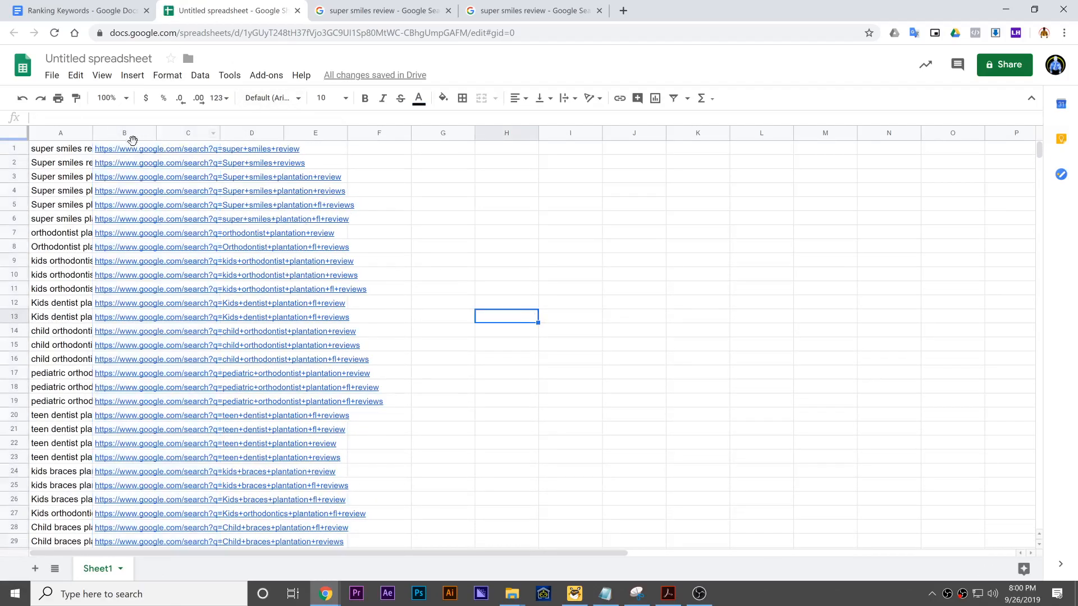
left_click(133, 151)
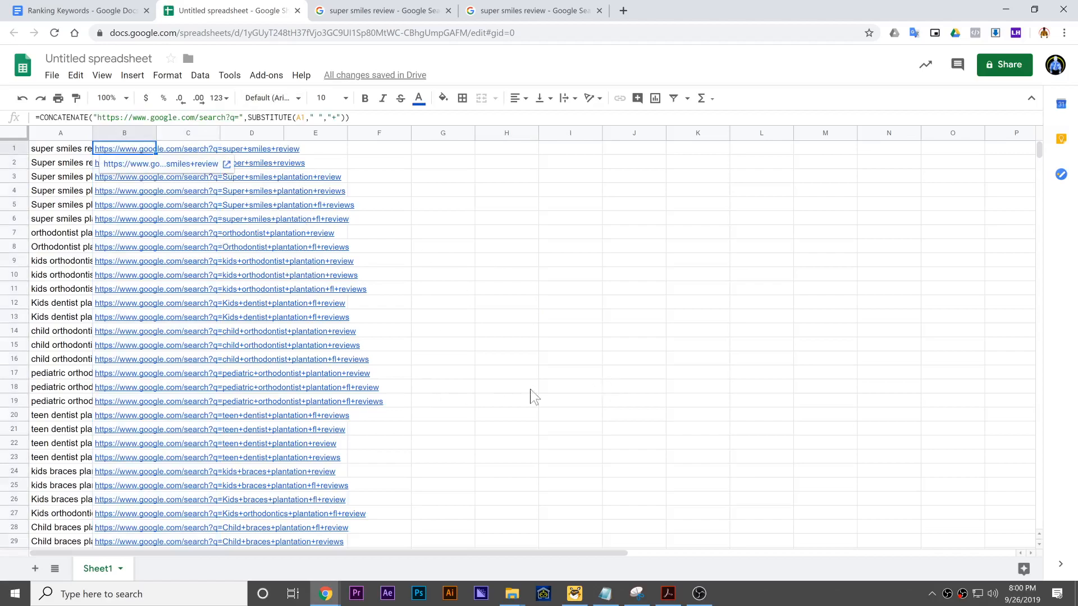
left_click(144, 373, "shift")
right_click(133, 345)
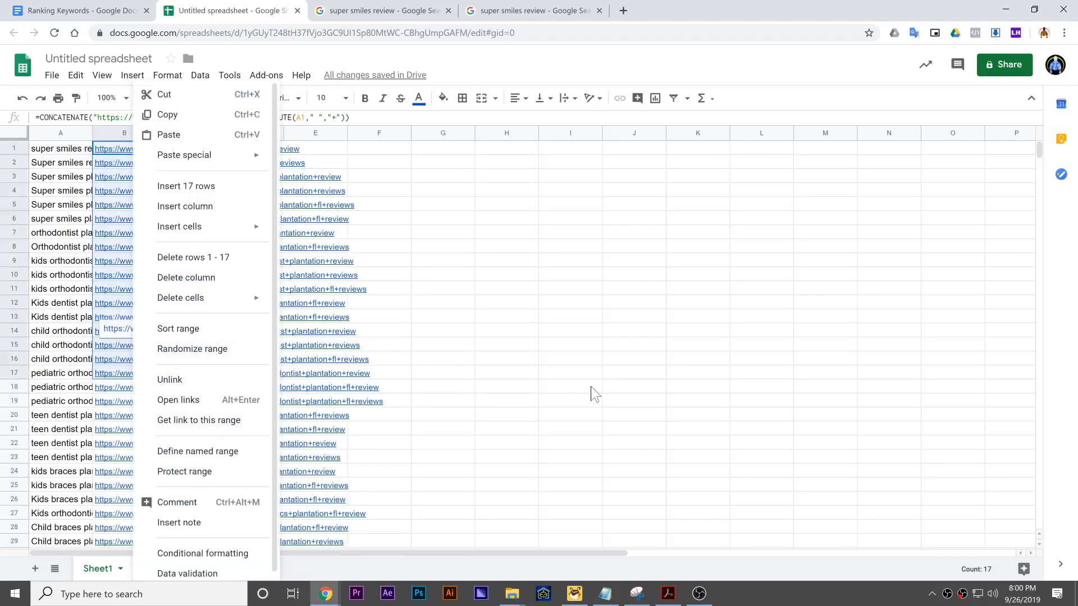
left_click(541, 388)
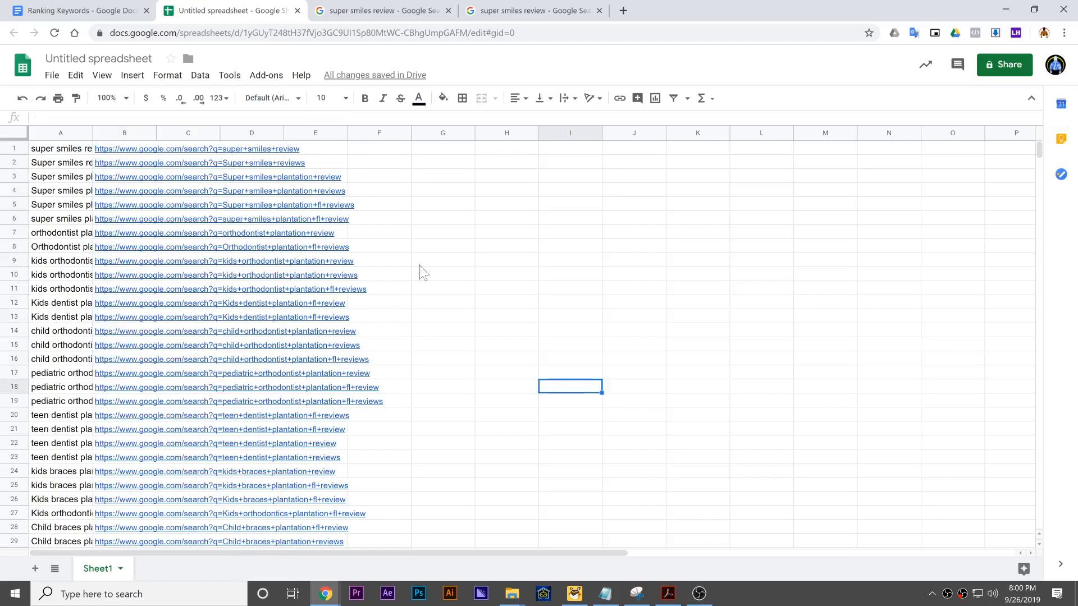
- Try to open all search links in B1:B63 at once, and dismiss the dialog
left_click(140, 148)
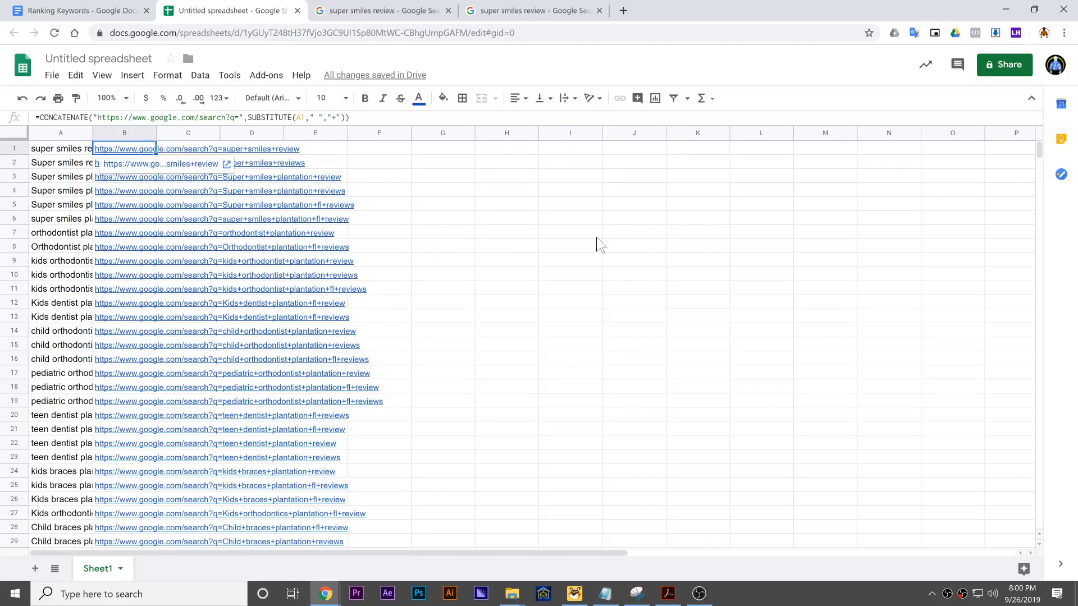
left_click_drag(137, 155, 128, 345)
left_click(128, 346, "shift")
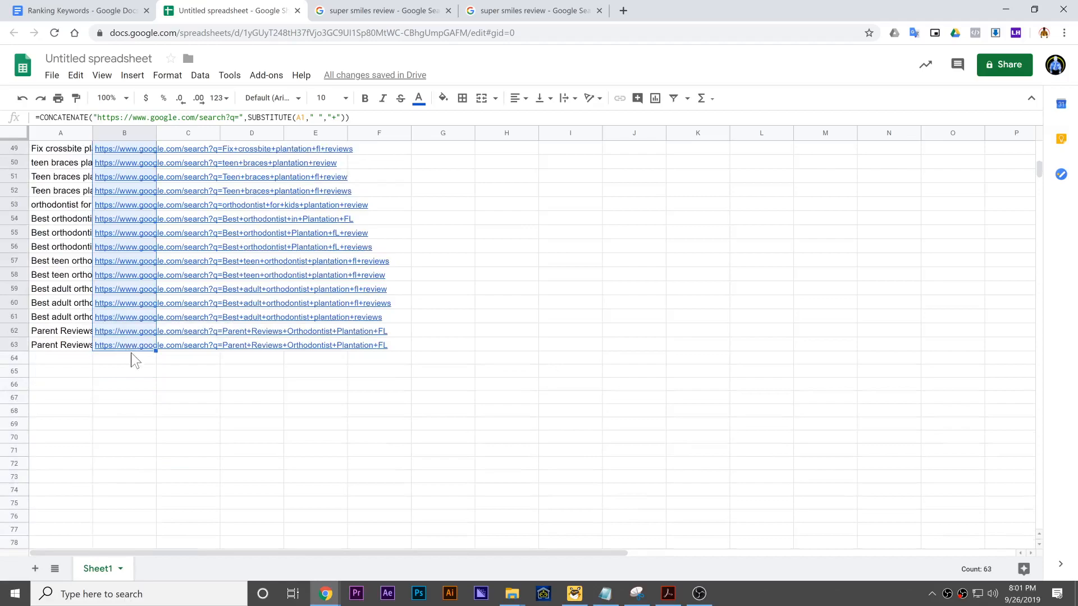
key("alt+Return")
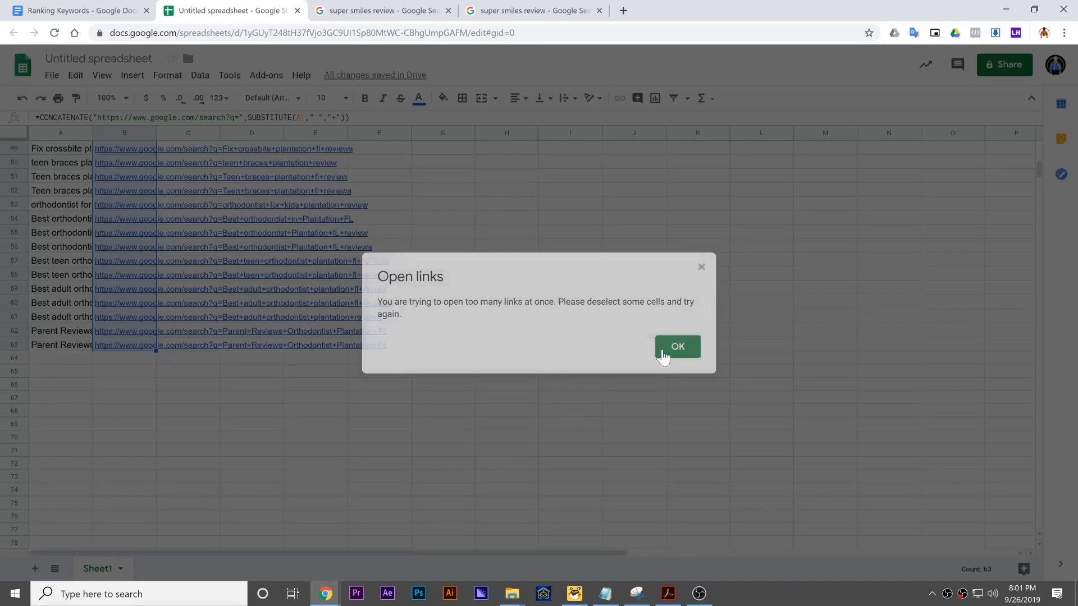
left_click(664, 355)
- Open the search links in B1:B20 at once in separate browser tabs
left_click(145, 386)
left_click(134, 130)
scroll(134, 130, "up", 15)
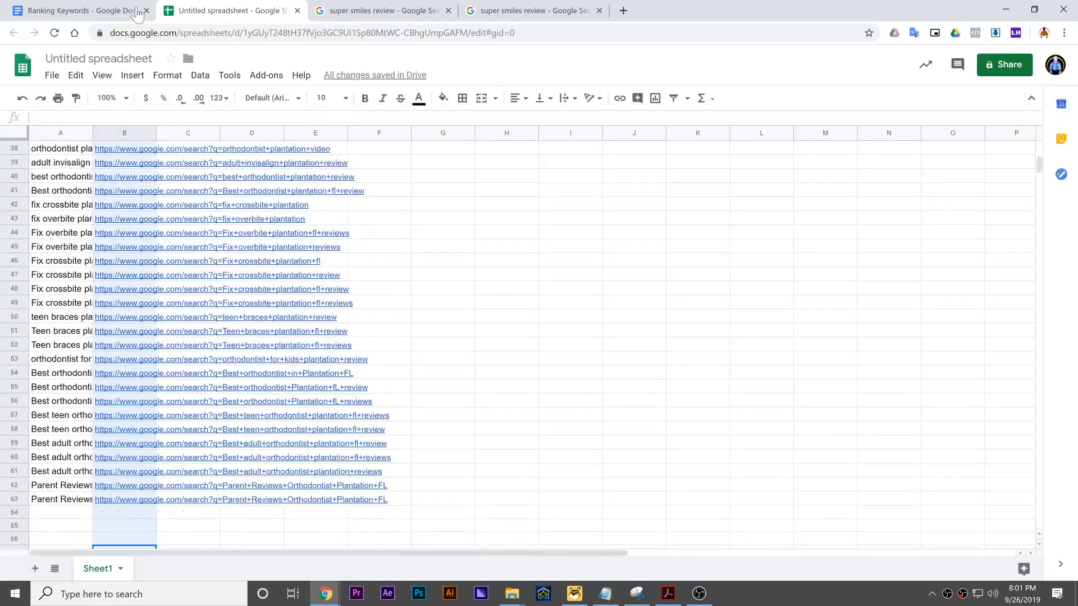
left_click(122, 149)
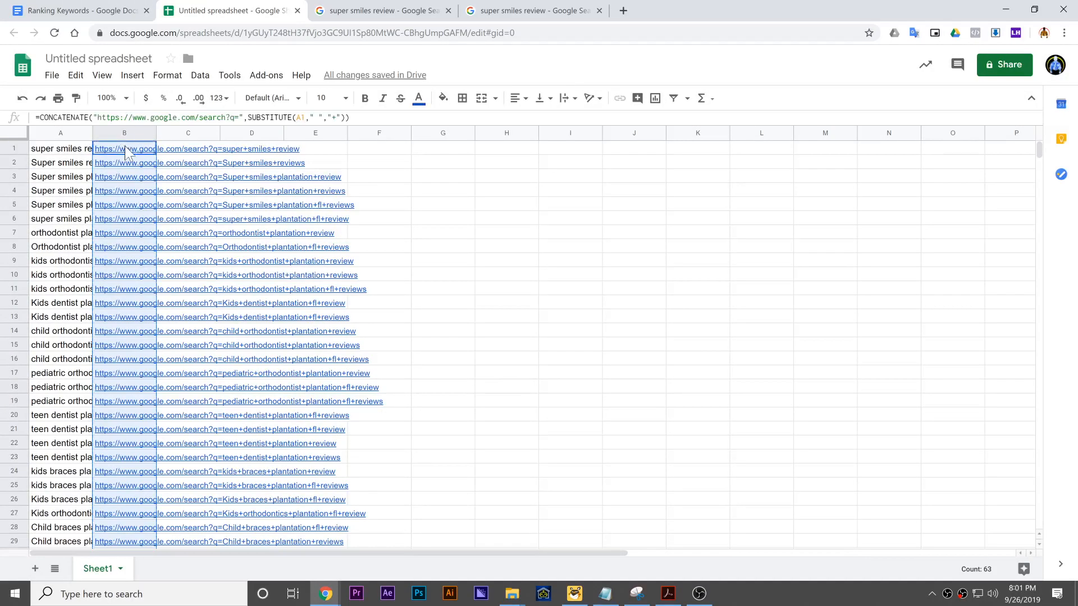
left_click_drag(128, 151, 118, 418)
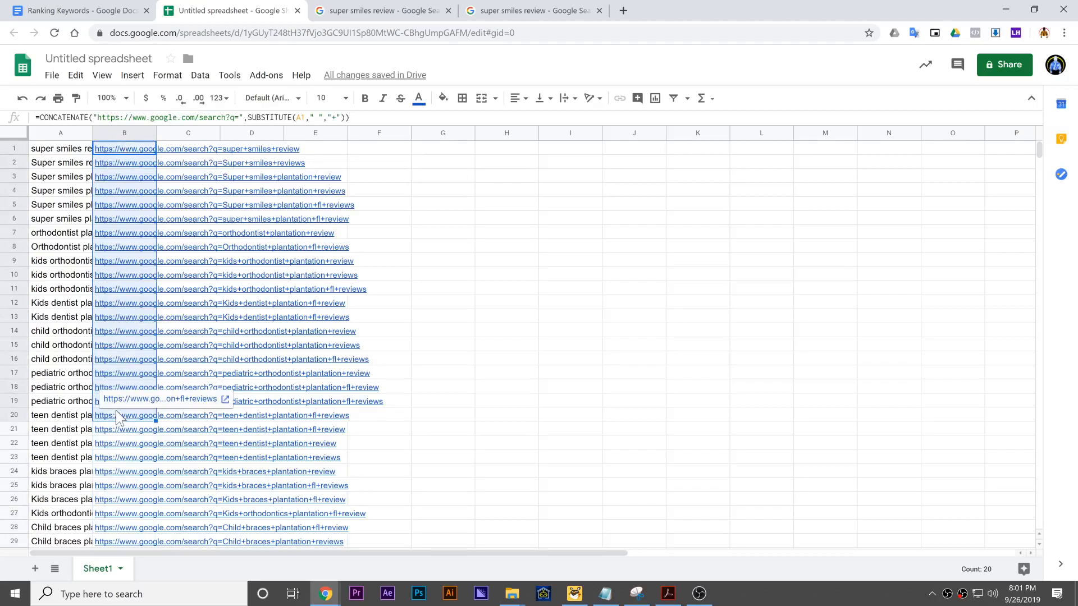
key("alt+Return")
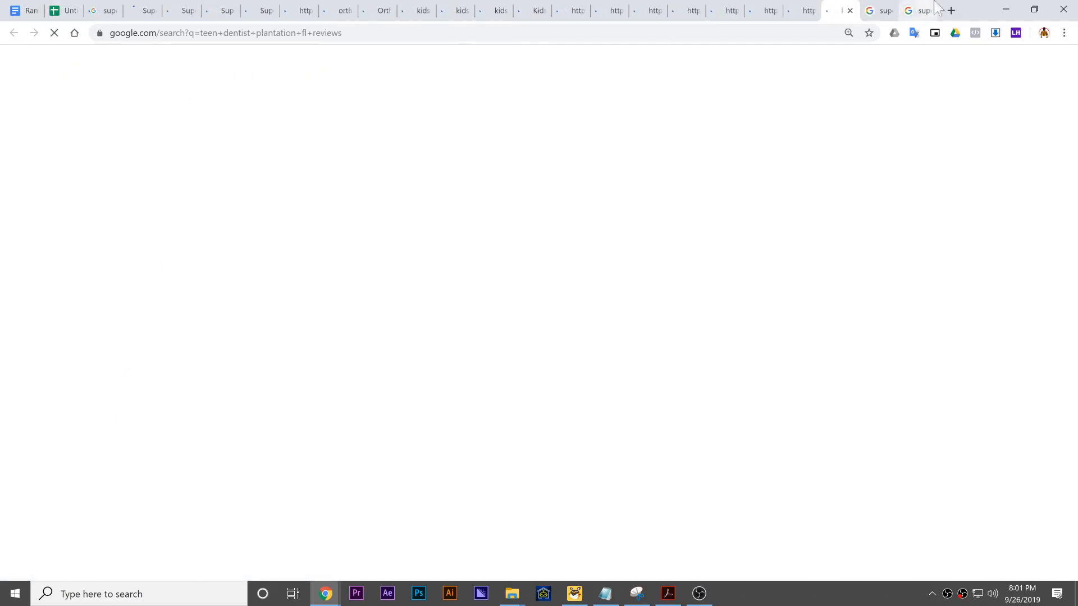
- Close the two older "super smiles review" search tabs and return to the spreadsheet
left_click(889, 16)
left_click(888, 11)
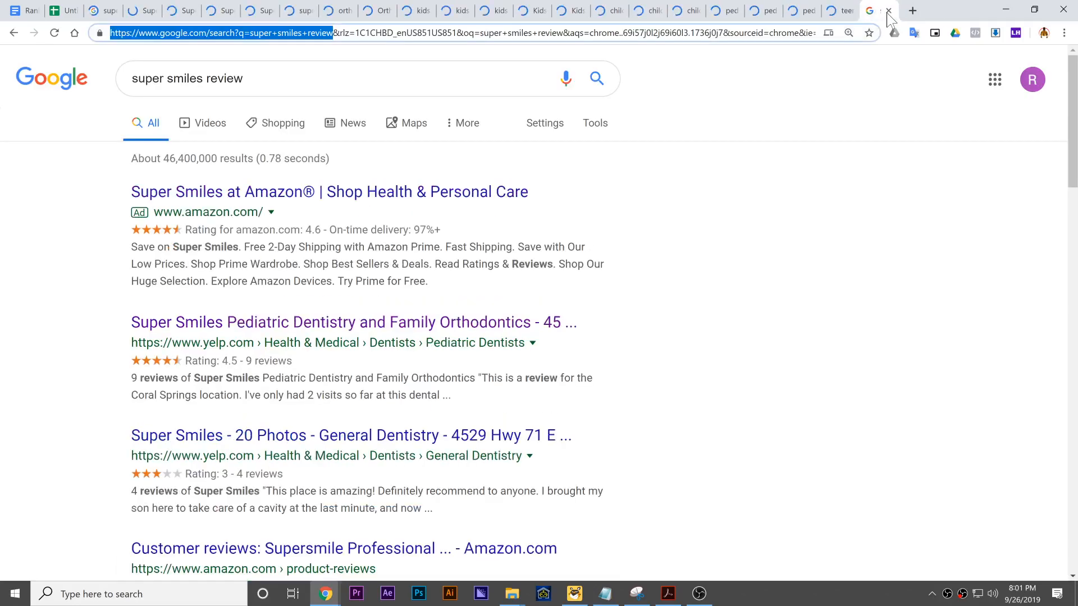
left_click(888, 10)
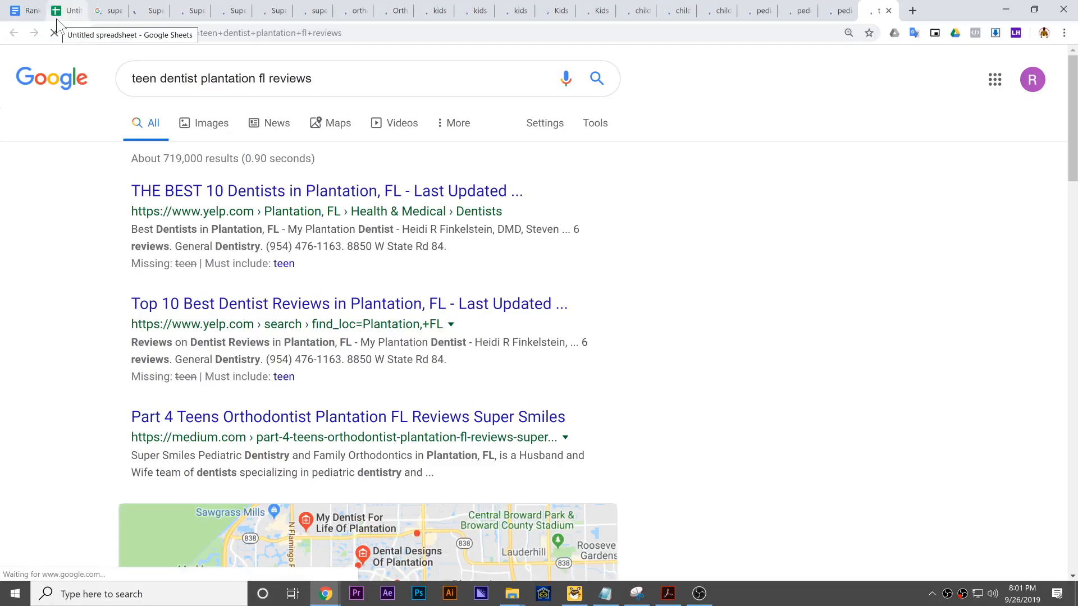
left_click(57, 19)
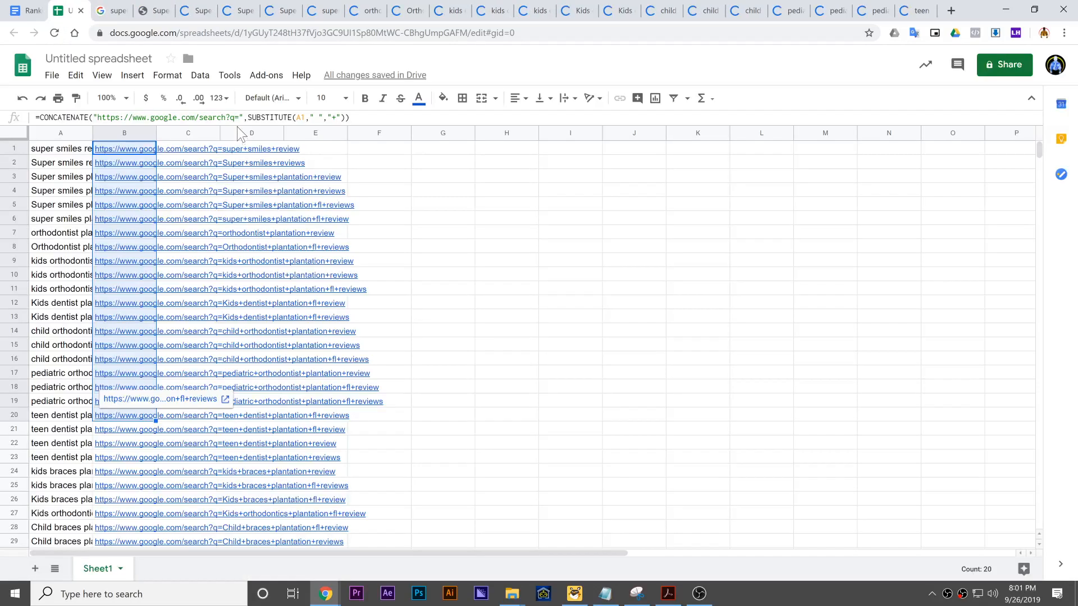
- Open the next batch of search links, B21:B40, at once and return to the spreadsheet
left_click(544, 387)
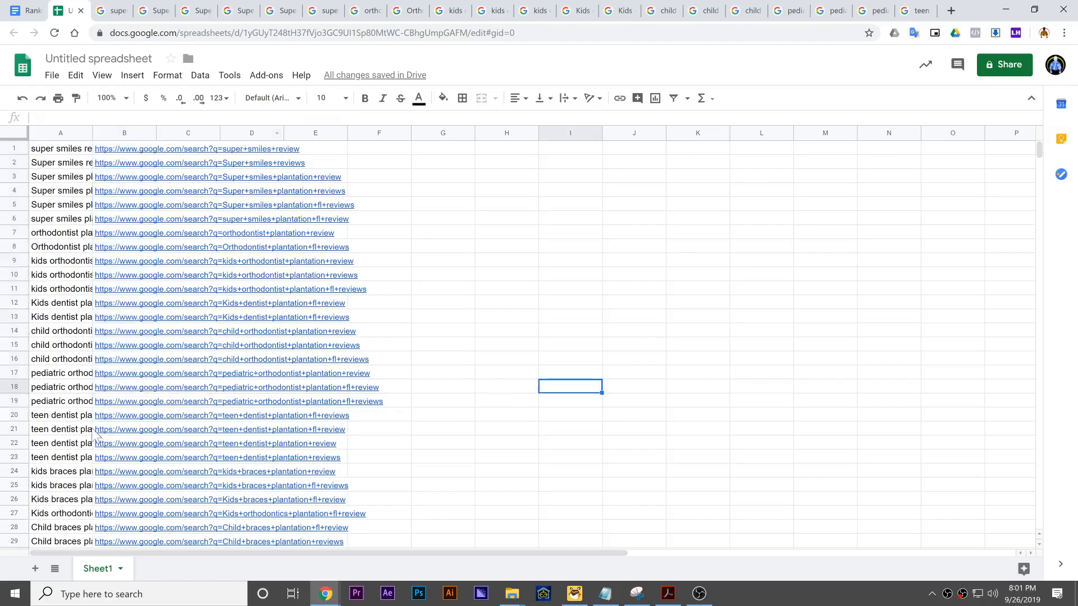
mouse_move(107, 431)
left_mouse_down()
mouse_move(113, 538)
mouse_move(119, 426)
left_mouse_up()
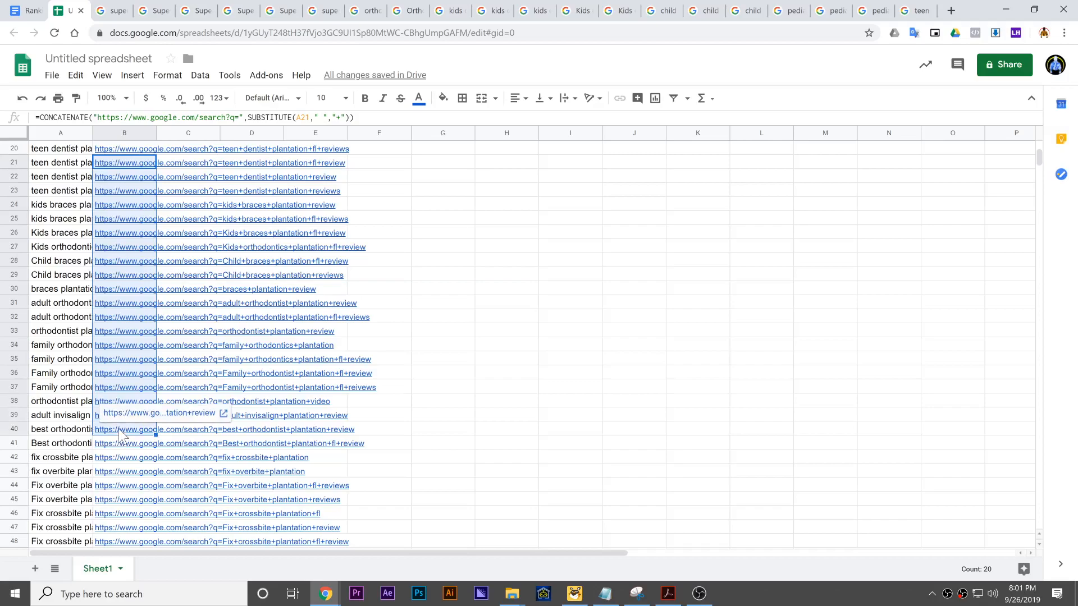
key("alt+Return")
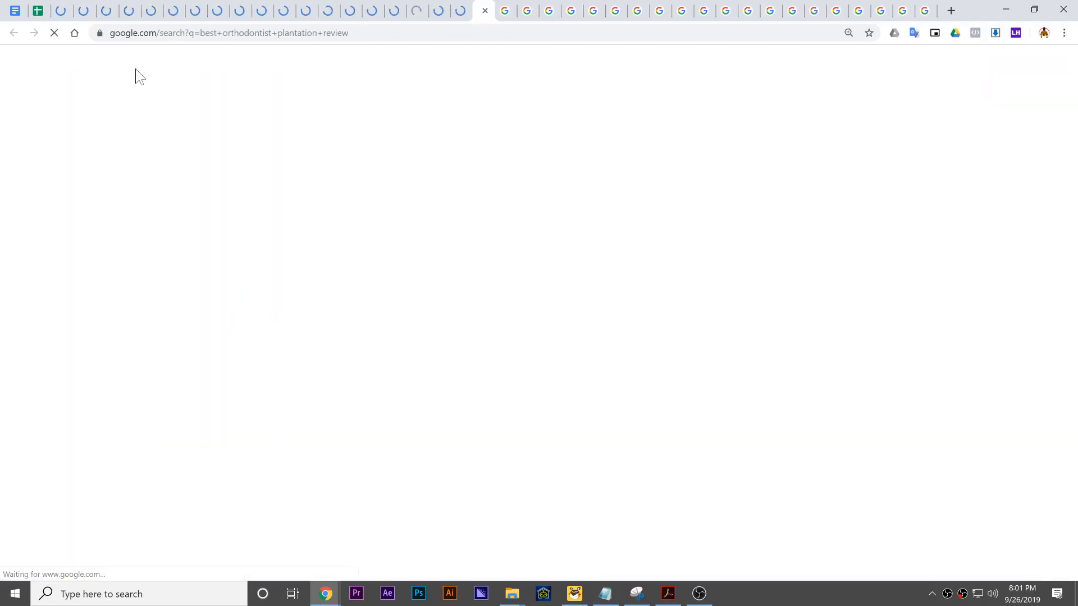
left_click(39, 11)
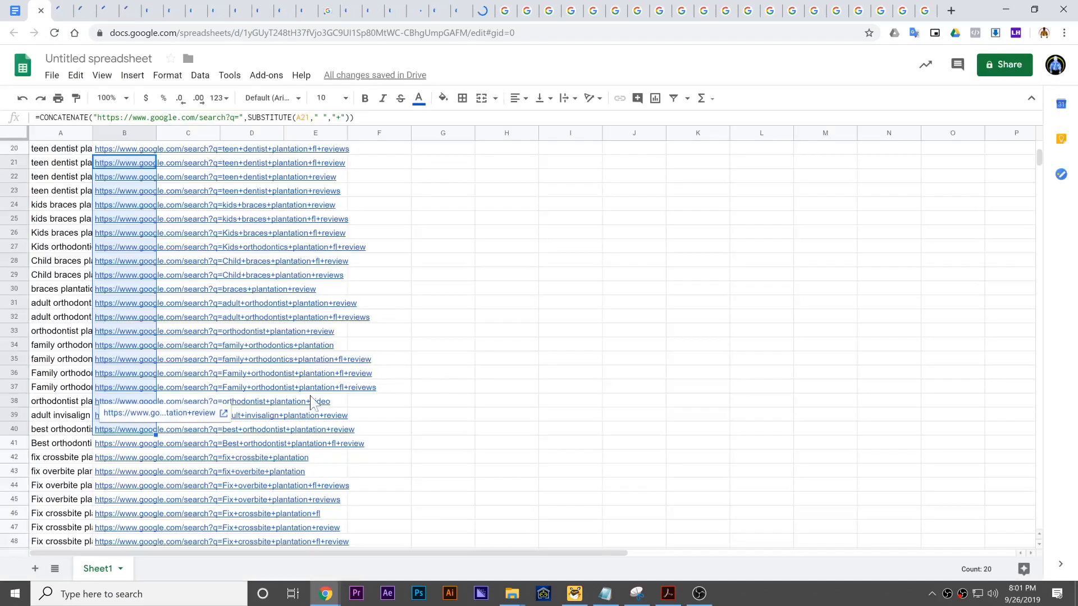
- Open the remaining search links in B41:B63 at once
left_click(454, 402)
left_click(113, 449)
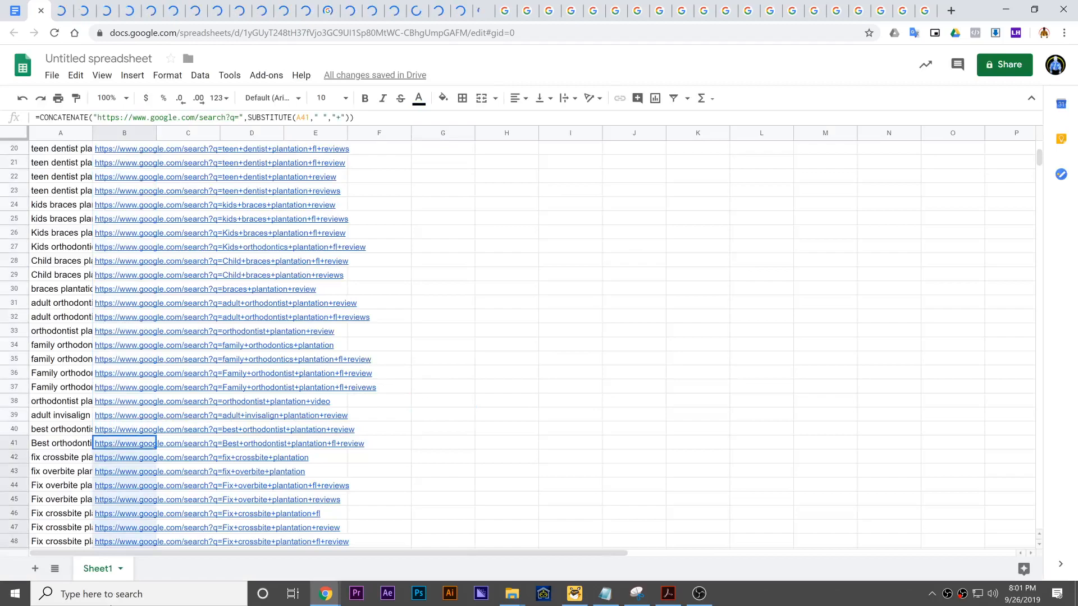
scroll(135, 477, "down", 1)
left_click_drag(147, 501, 128, 481)
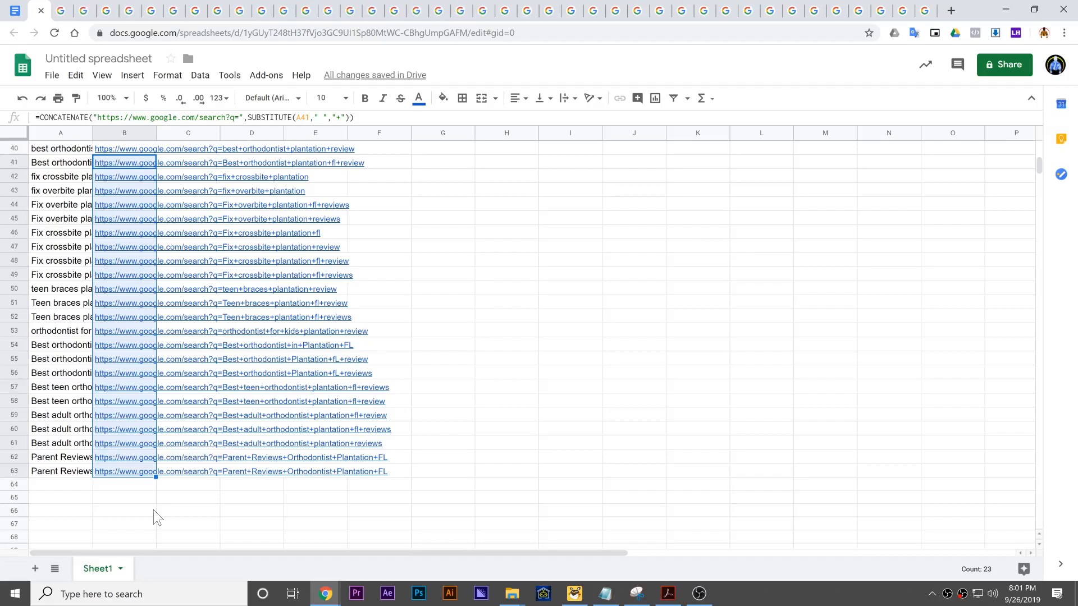
key("alt+Return")
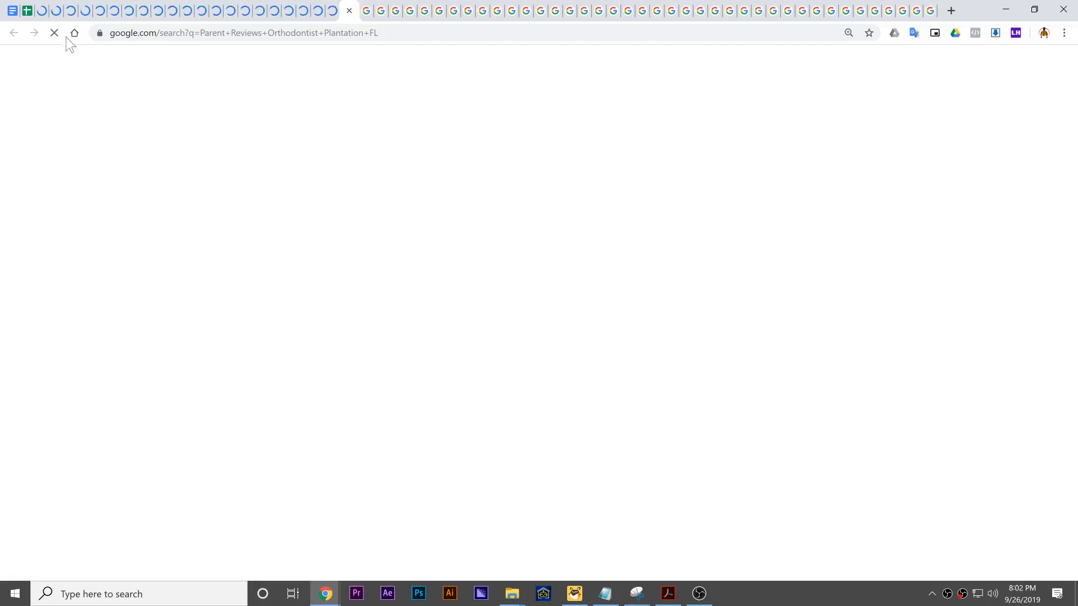
- Look through the first few search result tabs of the last batch and return to the spreadsheet
left_click(43, 19)
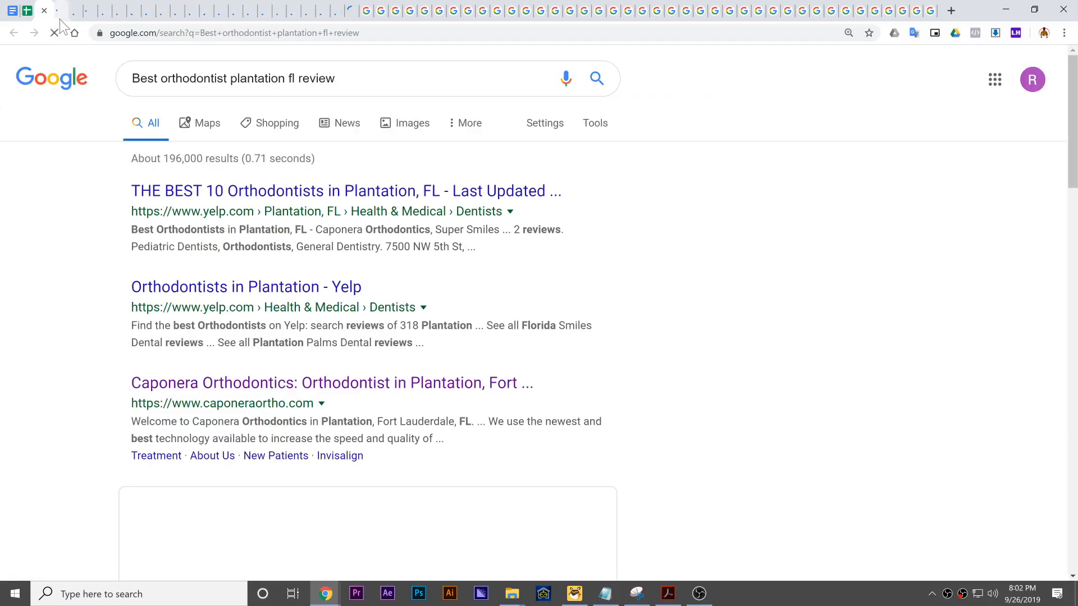
left_click(65, 19)
left_click(77, 18)
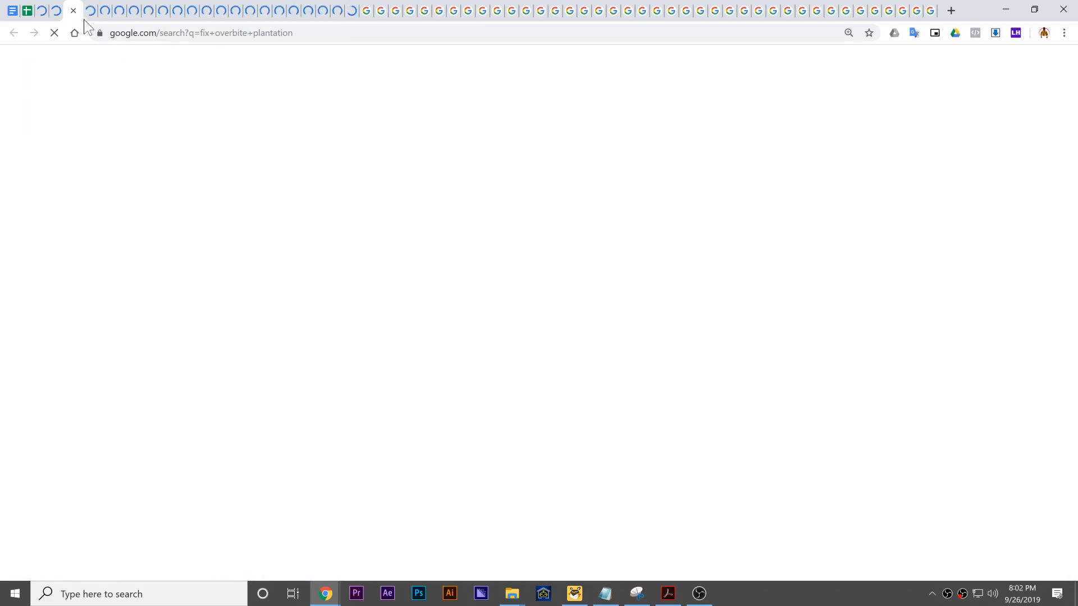
left_click(88, 18)
left_click(26, 16)
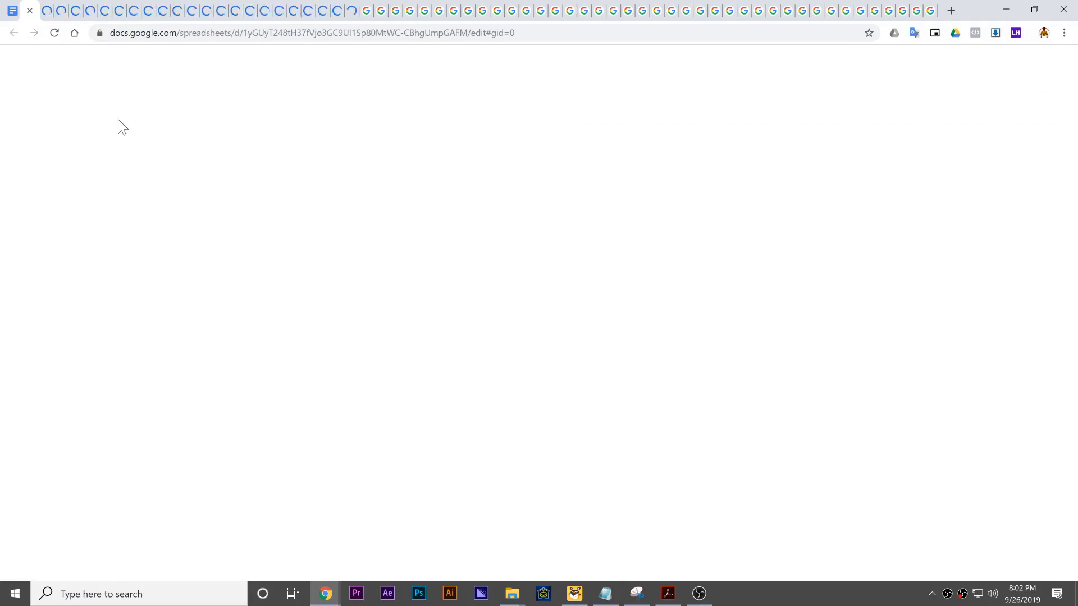
left_click(570, 275)
left_click_drag(392, 332, 356, 4)
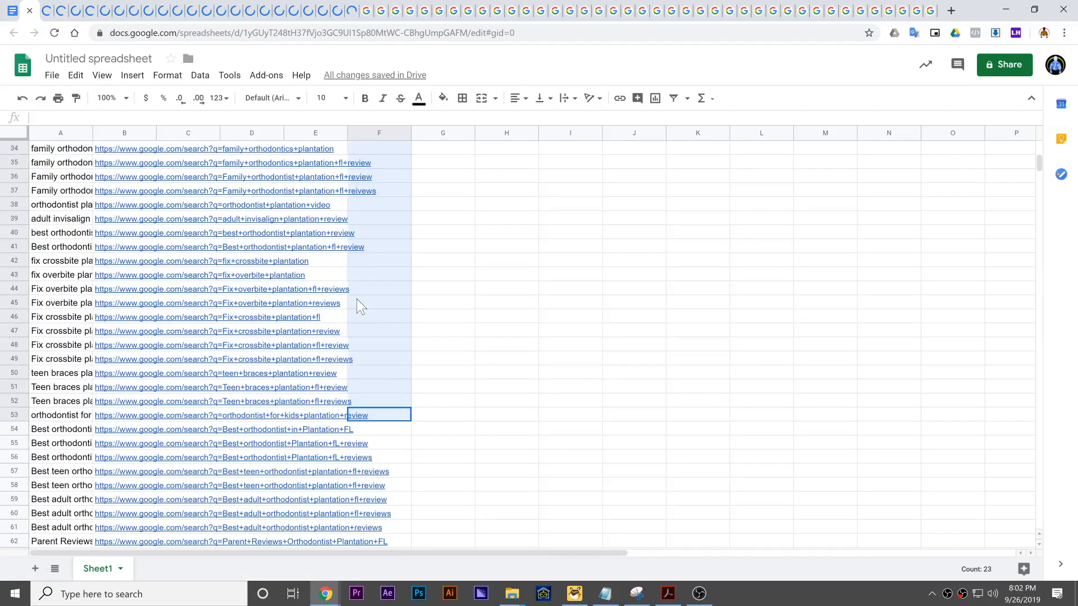
left_click(356, 299)
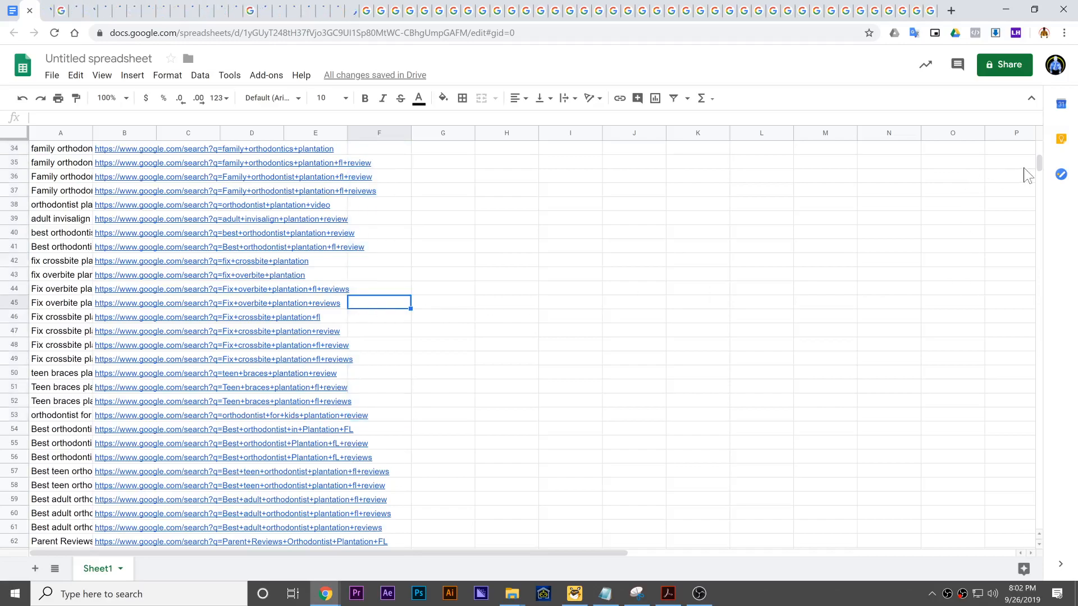
left_click_drag(1039, 166, 1041, 152)
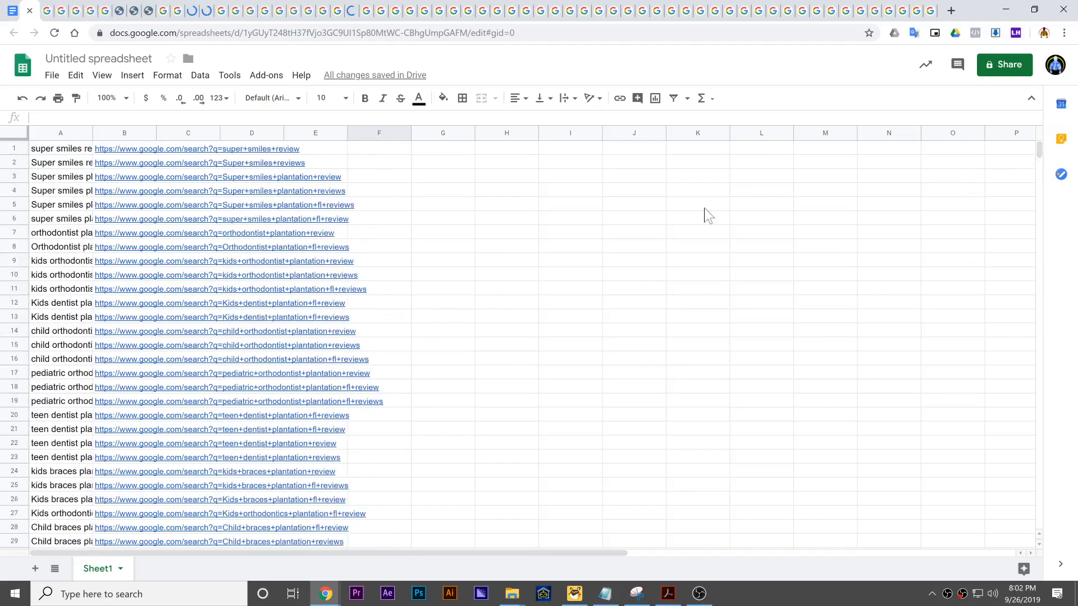
left_click(648, 233)
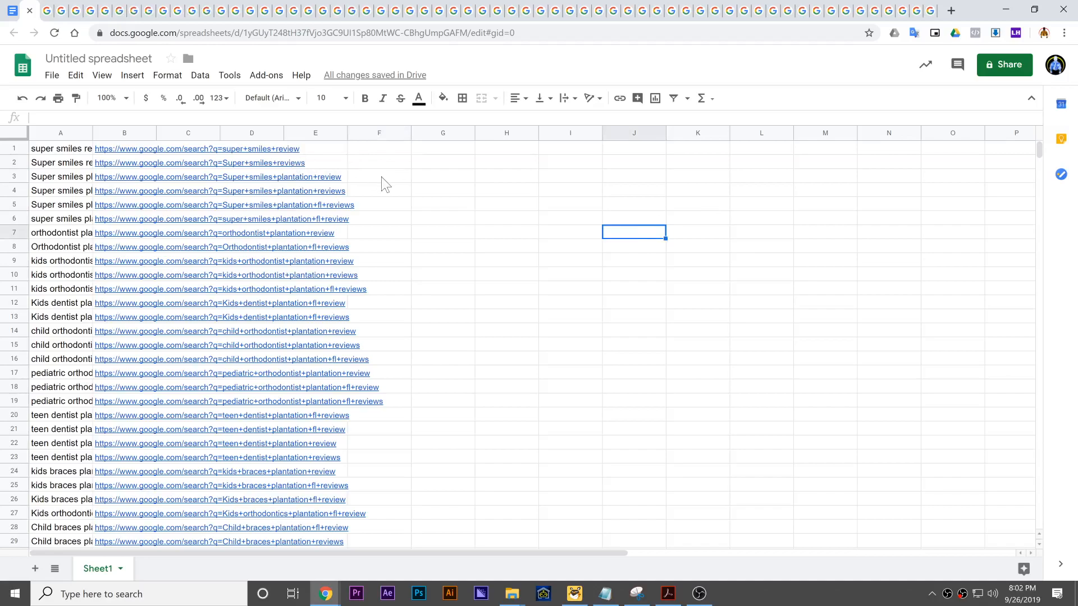